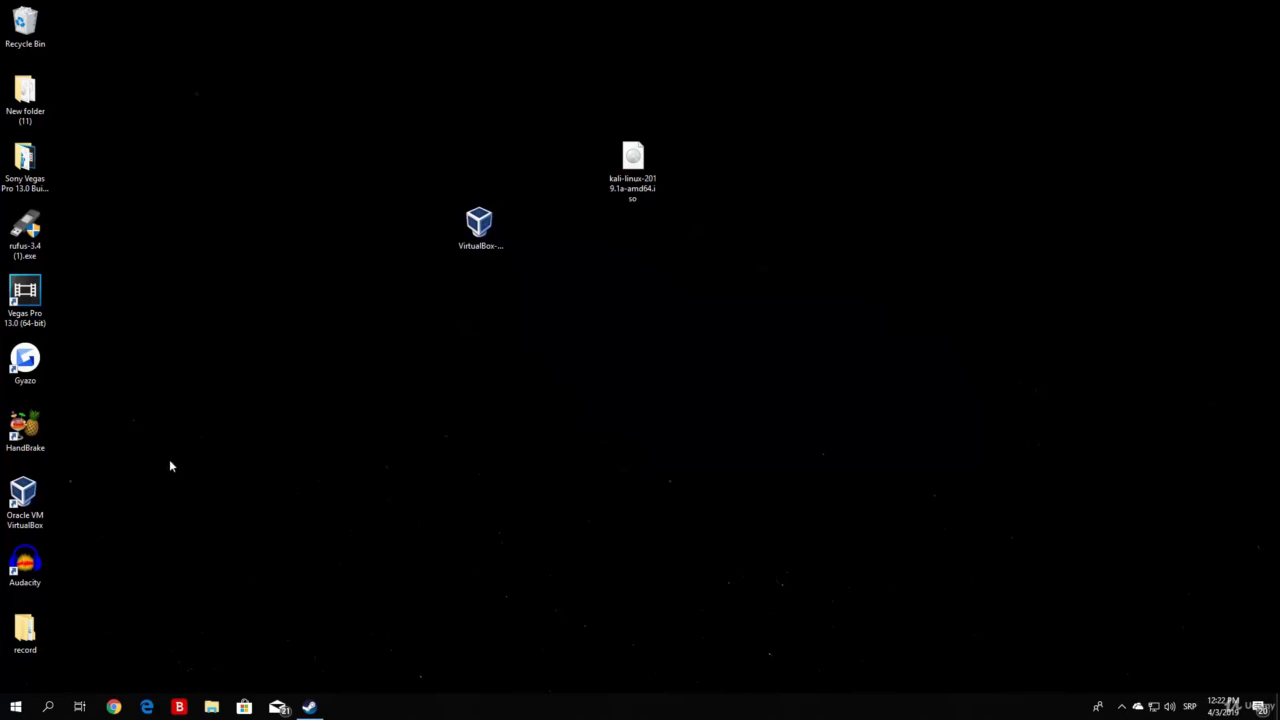
Delete the VirtualBox installer .exe from the Windows desktop.
{"action": "left_click", "coordinate": [47, 498]}
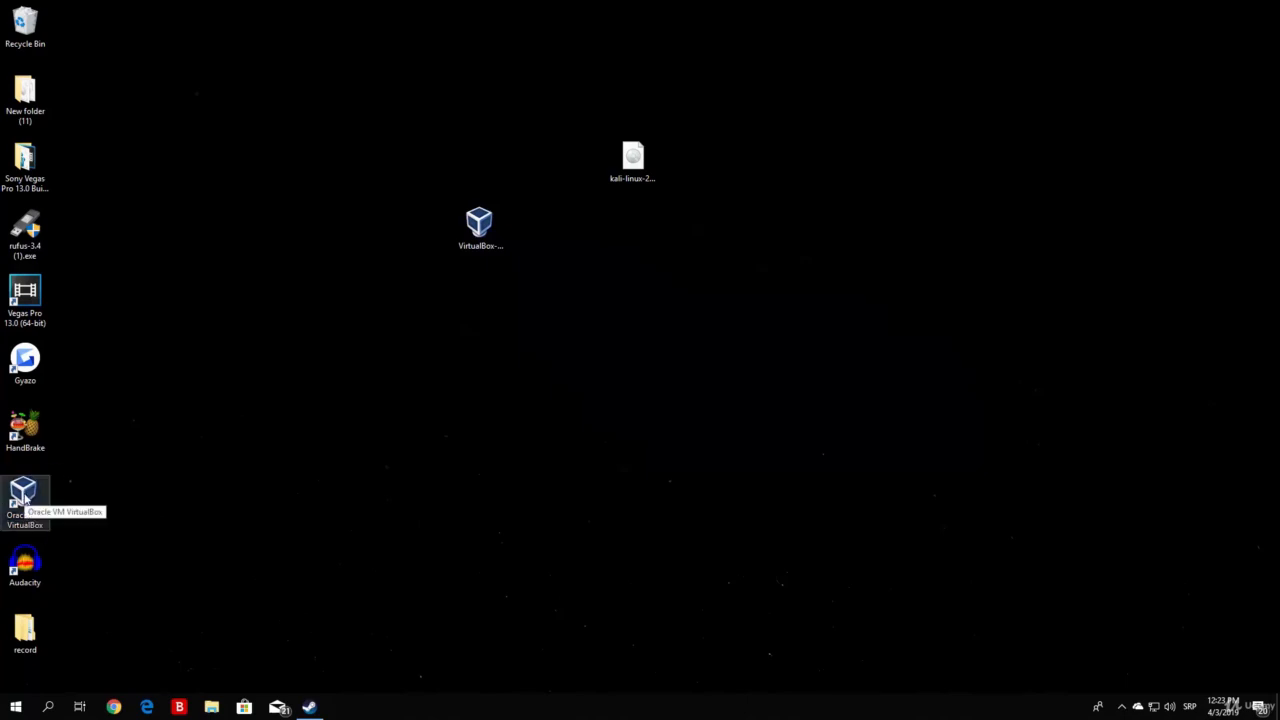
{"action": "left_click", "coordinate": [601, 289]}
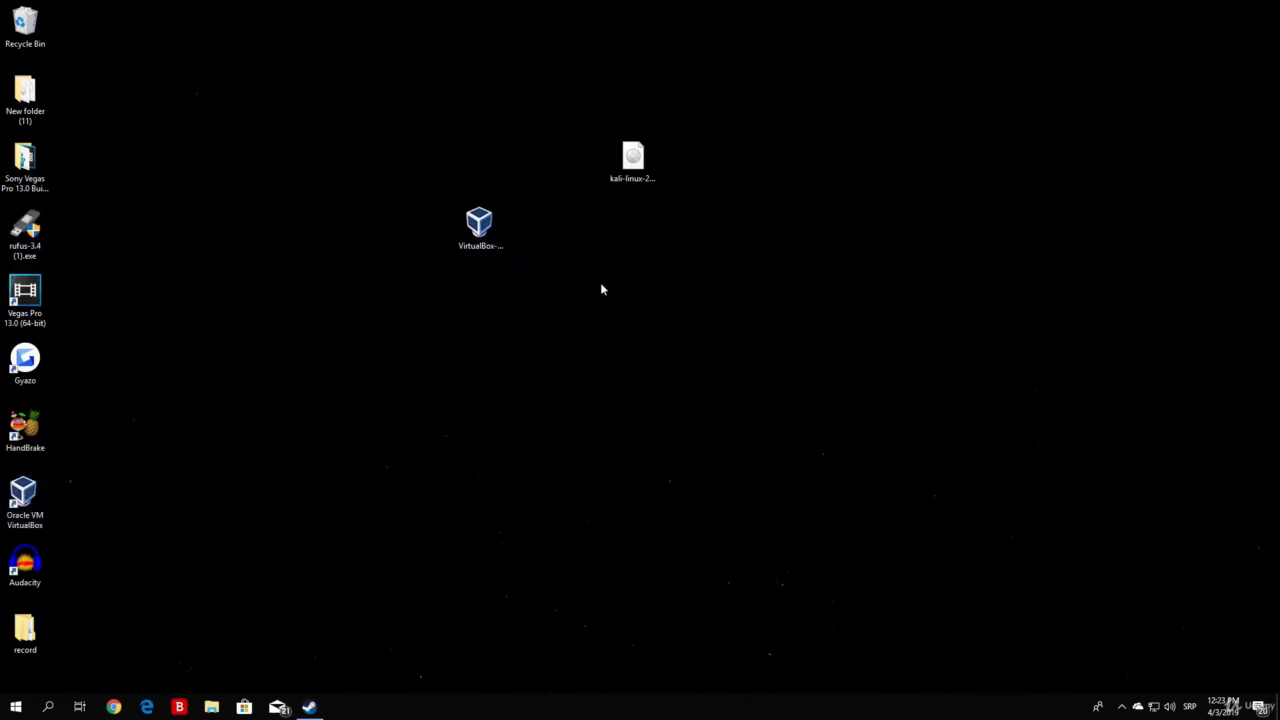
{"action": "left_click", "coordinate": [479, 225]}
{"action": "left_click_drag", "start_coordinate": [538, 346], "coordinate": [345, 189]}
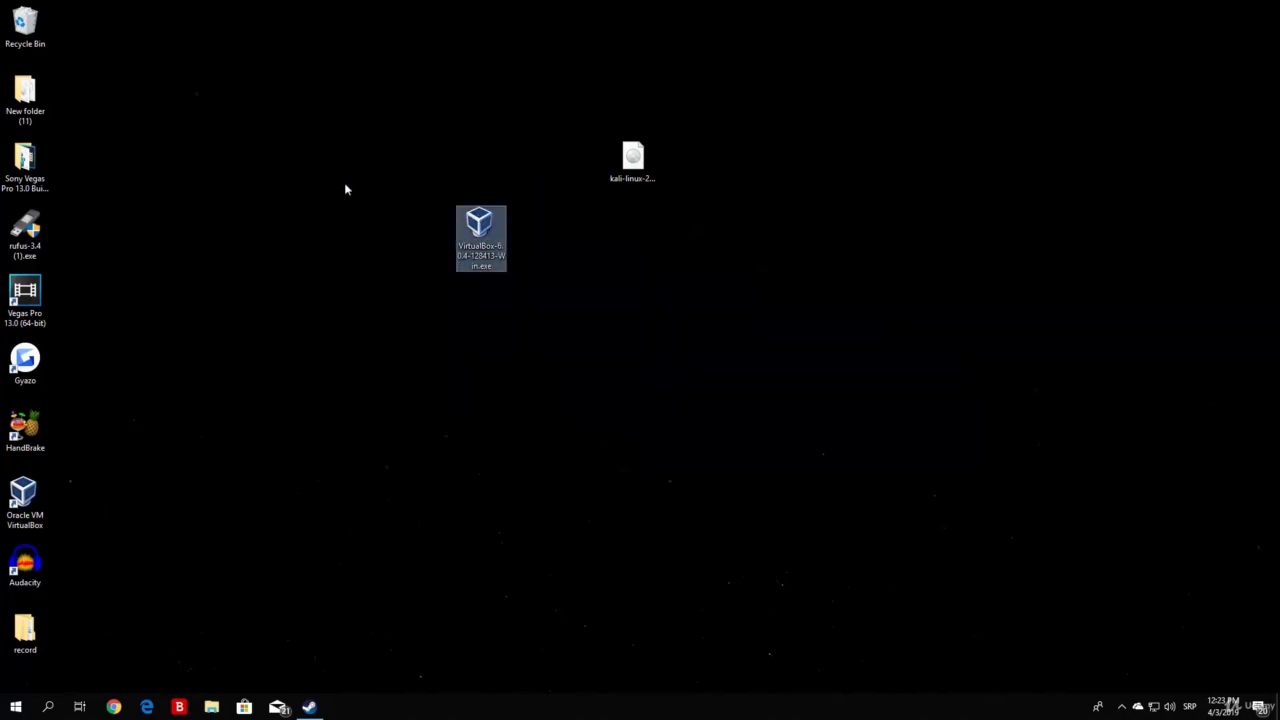
{"action": "key", "text": "Delete"}
Move the kali-linux-2019.1a-amd64.iso icon left and launch Oracle VM VirtualBox.
{"action": "left_click_drag", "start_coordinate": [632, 160], "coordinate": [379, 165]}
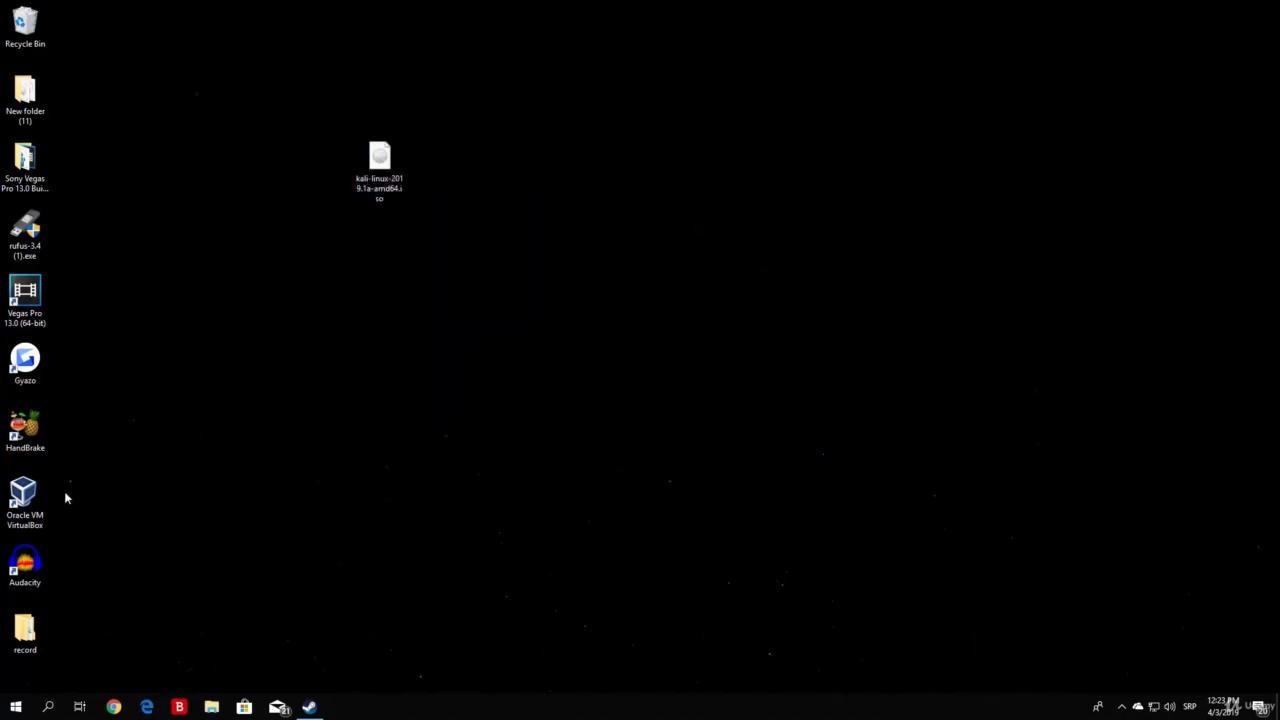
{"action": "left_click", "coordinate": [20, 514]}
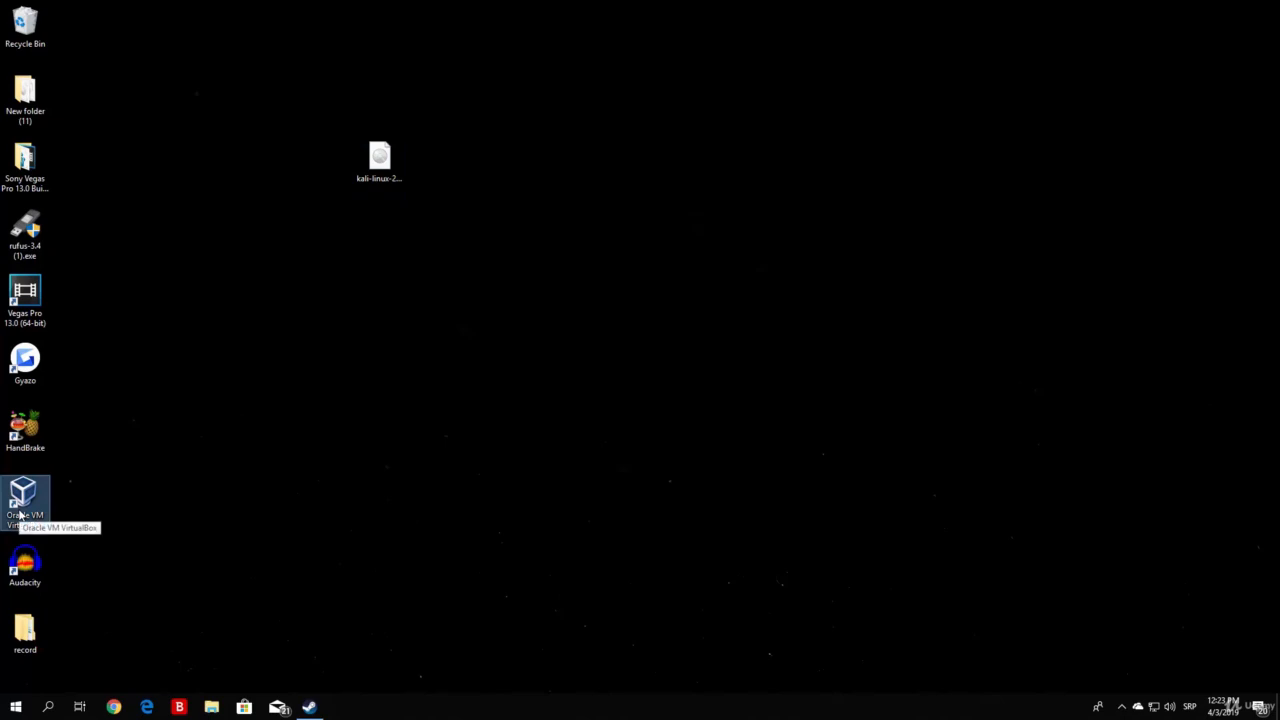
{"action": "double_click", "coordinate": [46, 506]}
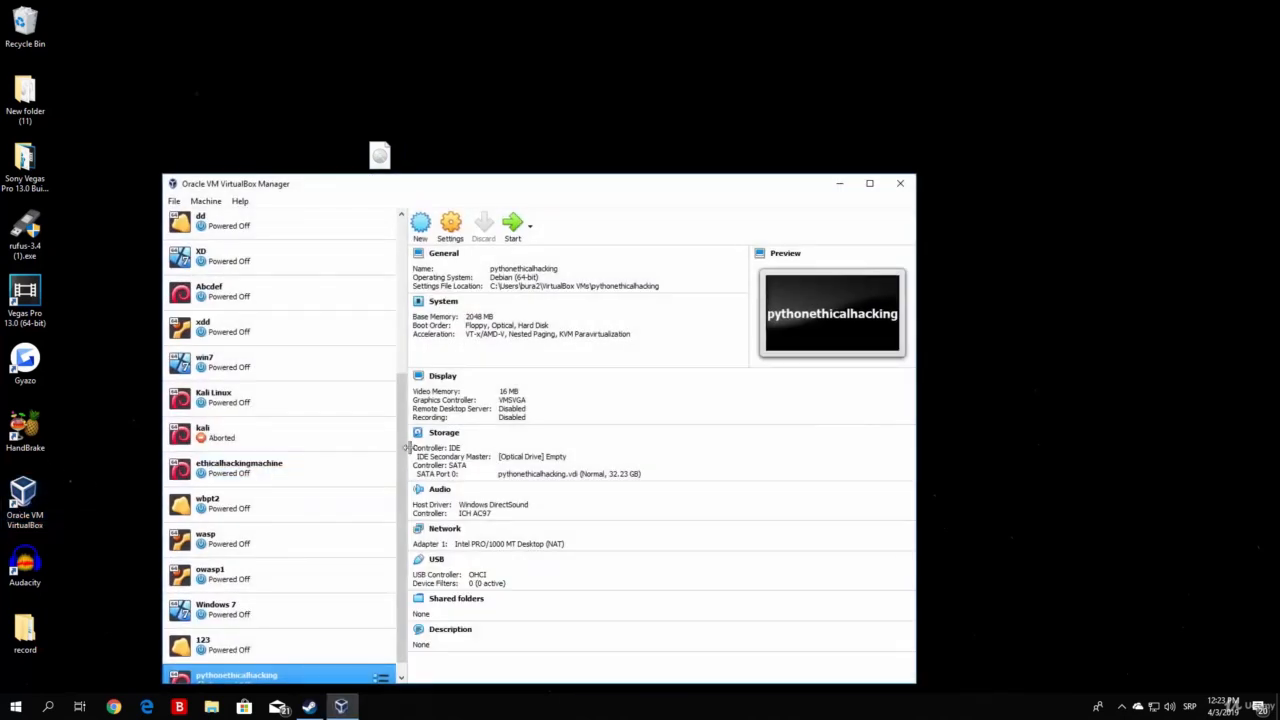
Scroll to pythonethicalhacking and arrange the Manager window beside the Kali ISO icon.
{"action": "scroll", "coordinate": [360, 540], "scroll_direction": "down", "scroll_amount": 1}
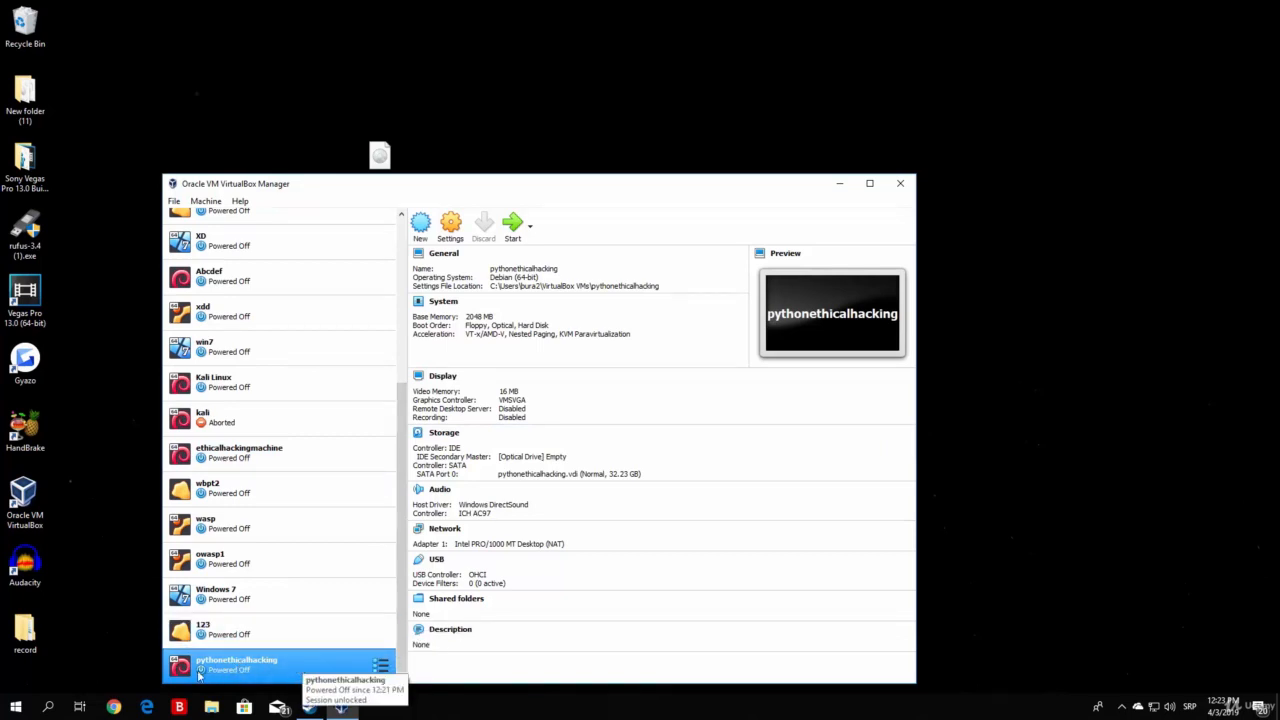
{"action": "left_click_drag", "start_coordinate": [577, 190], "coordinate": [873, 138]}
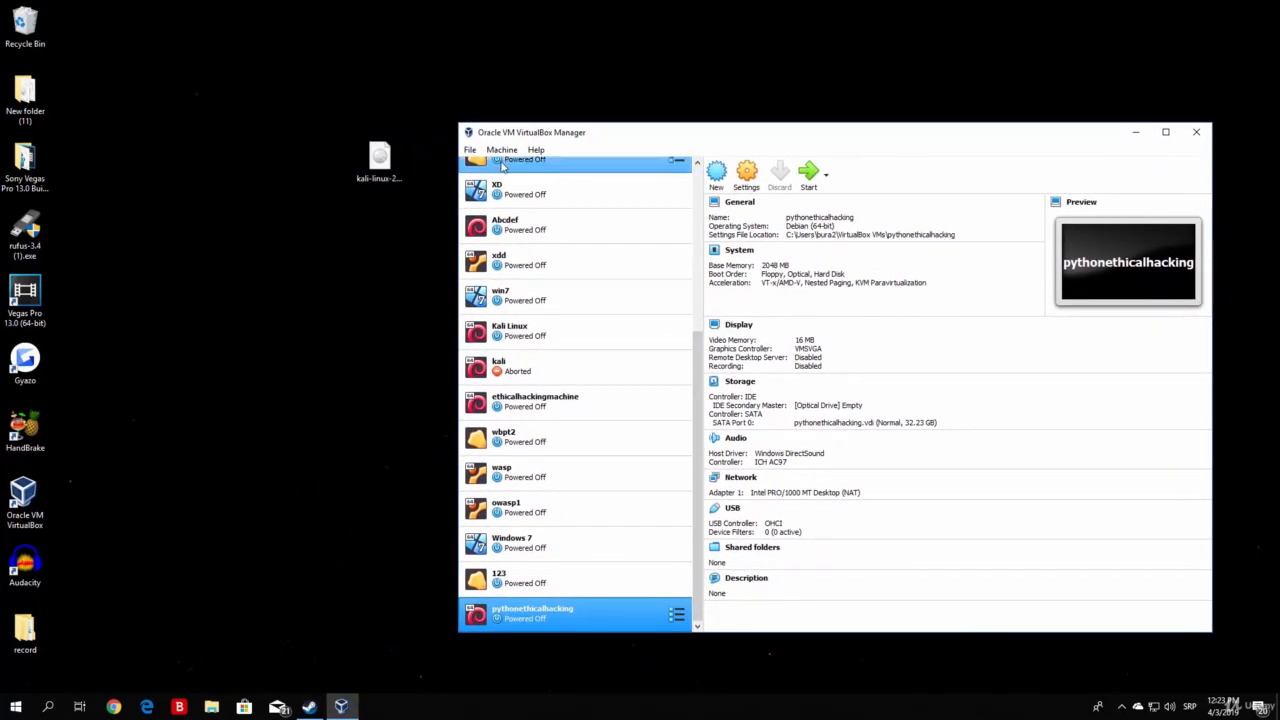
{"action": "left_click_drag", "start_coordinate": [380, 160], "coordinate": [278, 165]}
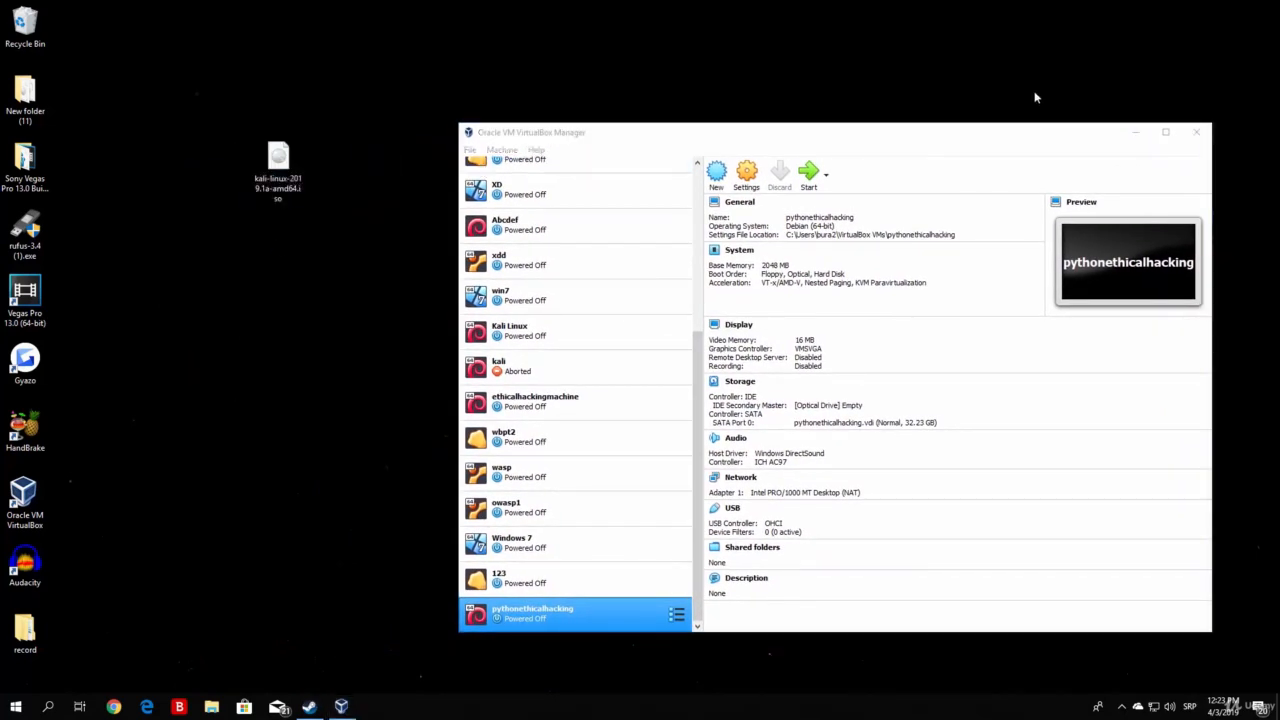
{"action": "left_click_drag", "start_coordinate": [938, 132], "coordinate": [852, 99]}
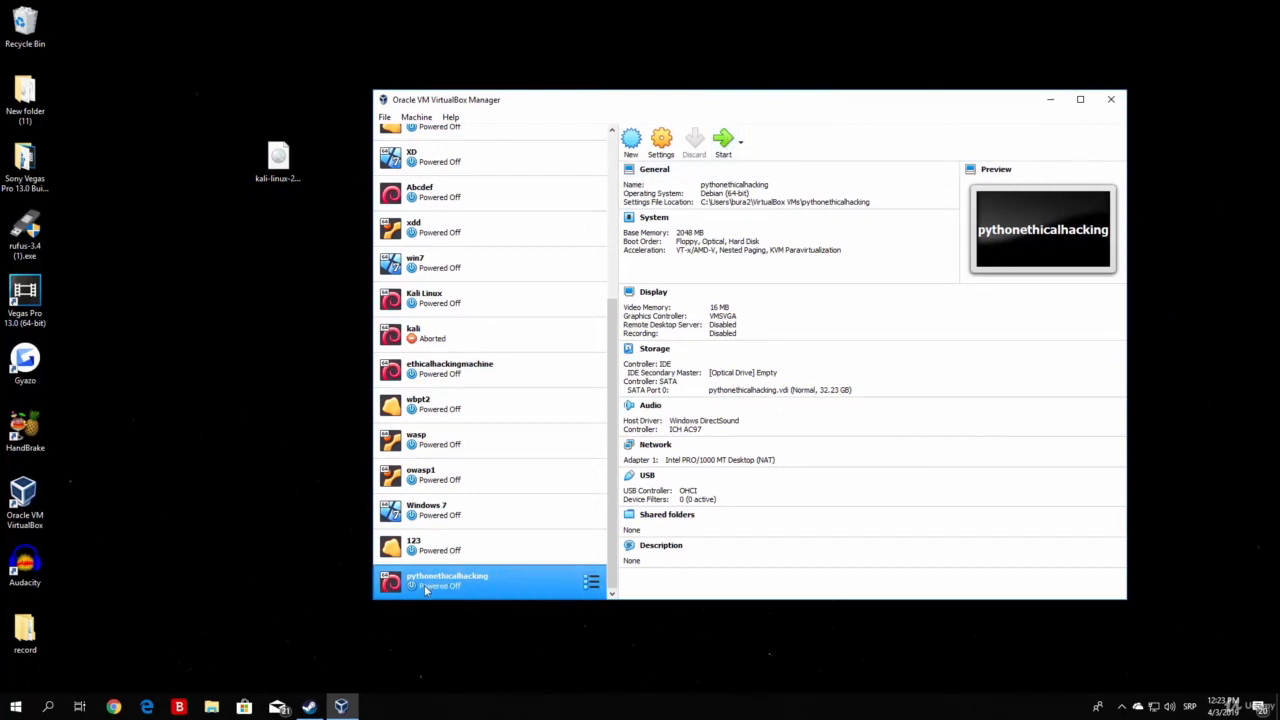
Open pythonethicalhacking's settings, review the Advanced, Description and Disk Encryption tabs, then go to System.
{"action": "left_click", "coordinate": [662, 148]}
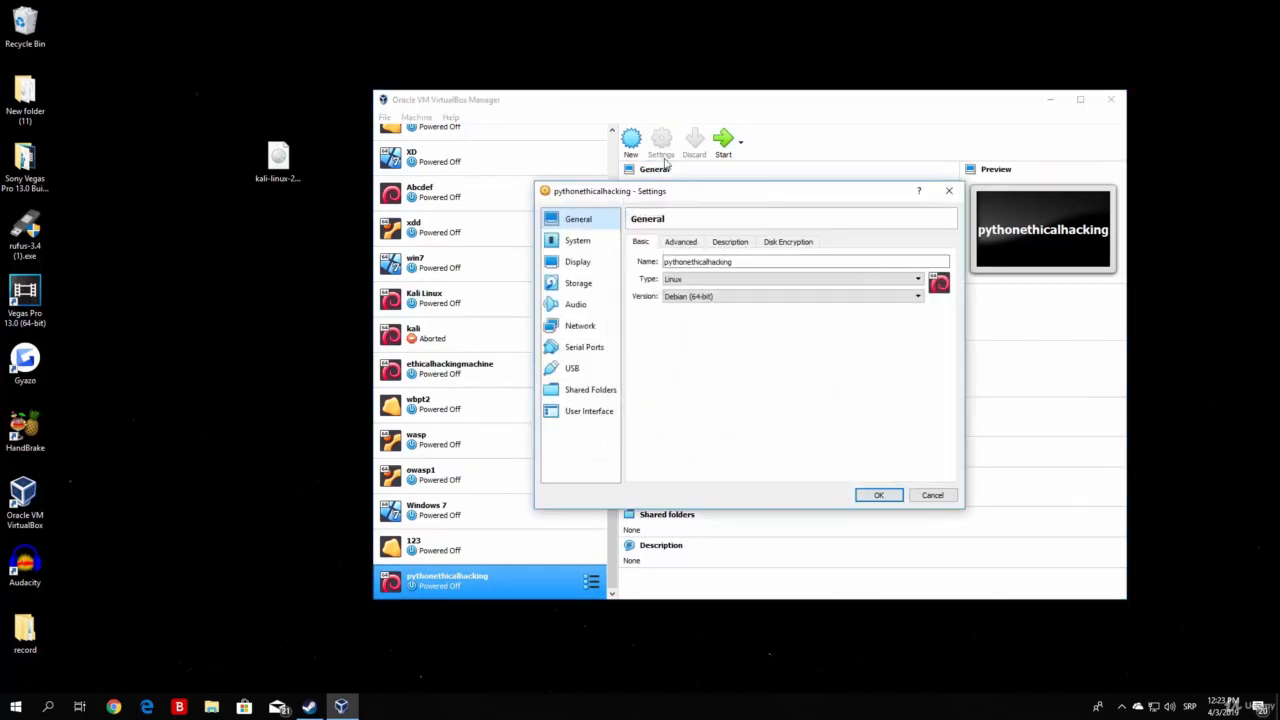
{"action": "left_click_drag", "start_coordinate": [699, 197], "coordinate": [617, 206]}
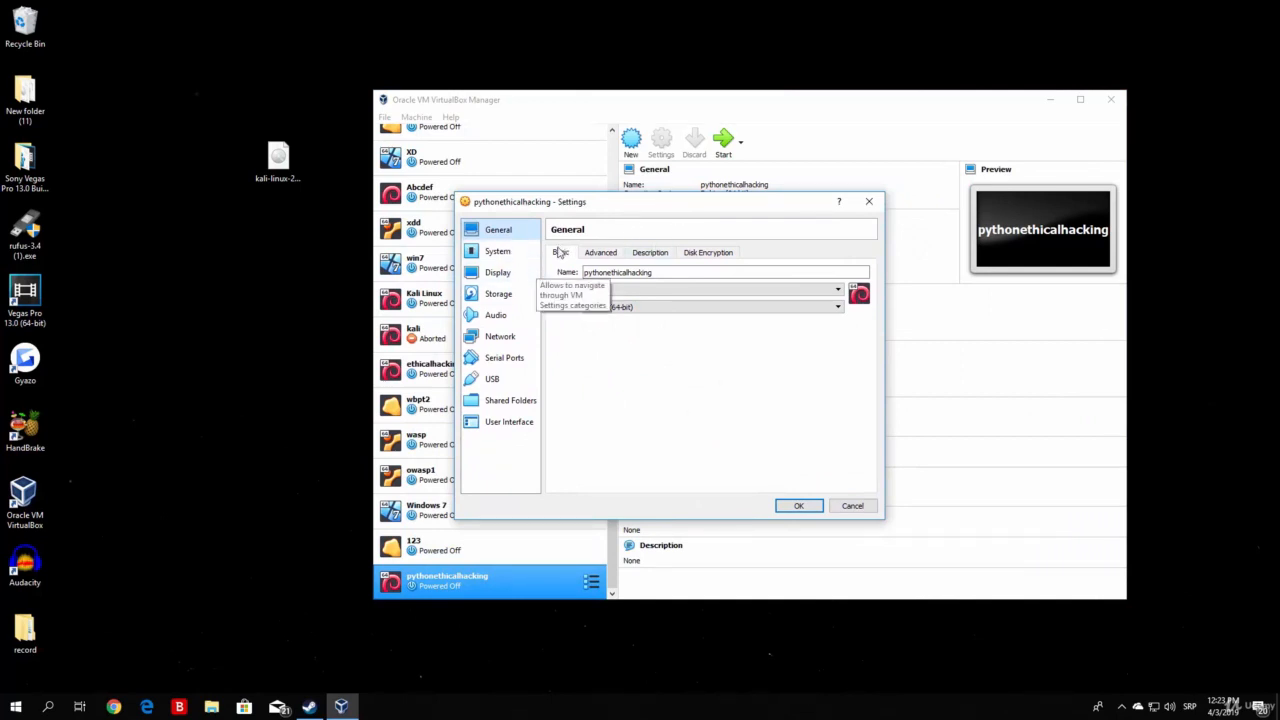
{"action": "left_click", "coordinate": [611, 257]}
{"action": "left_click", "coordinate": [650, 254]}
{"action": "left_click", "coordinate": [708, 254]}
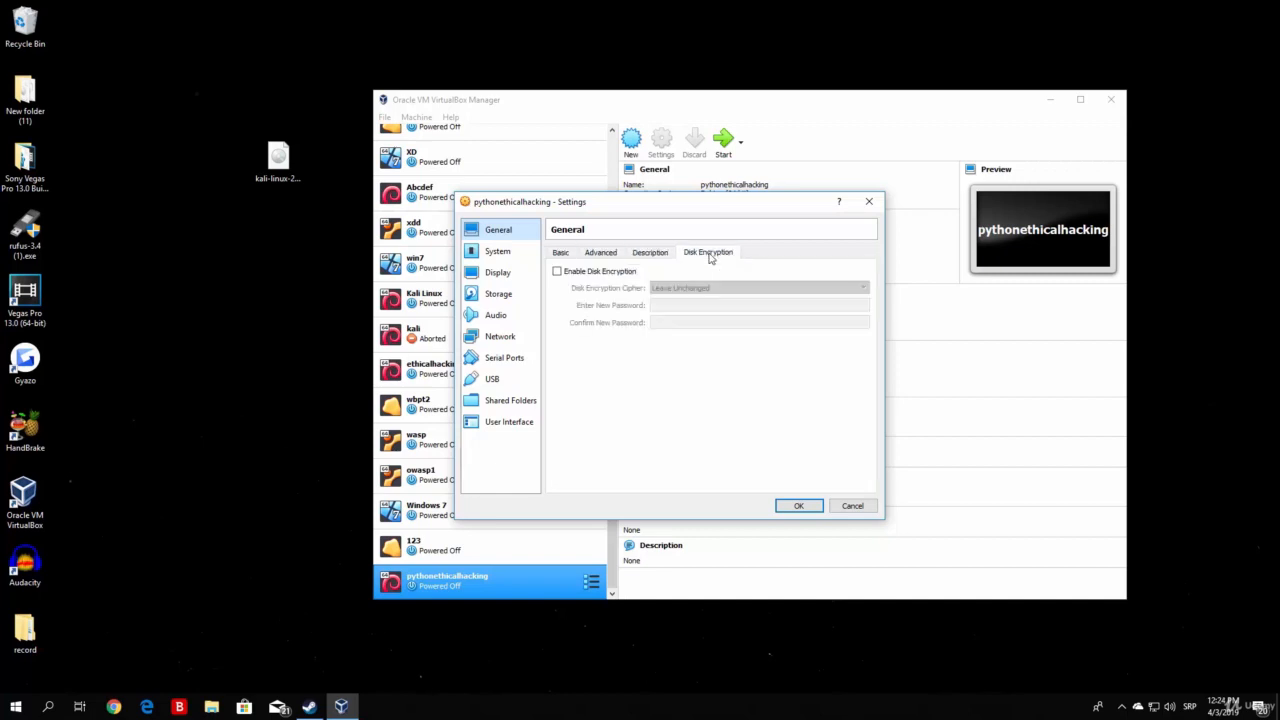
{"action": "left_click", "coordinate": [505, 256]}
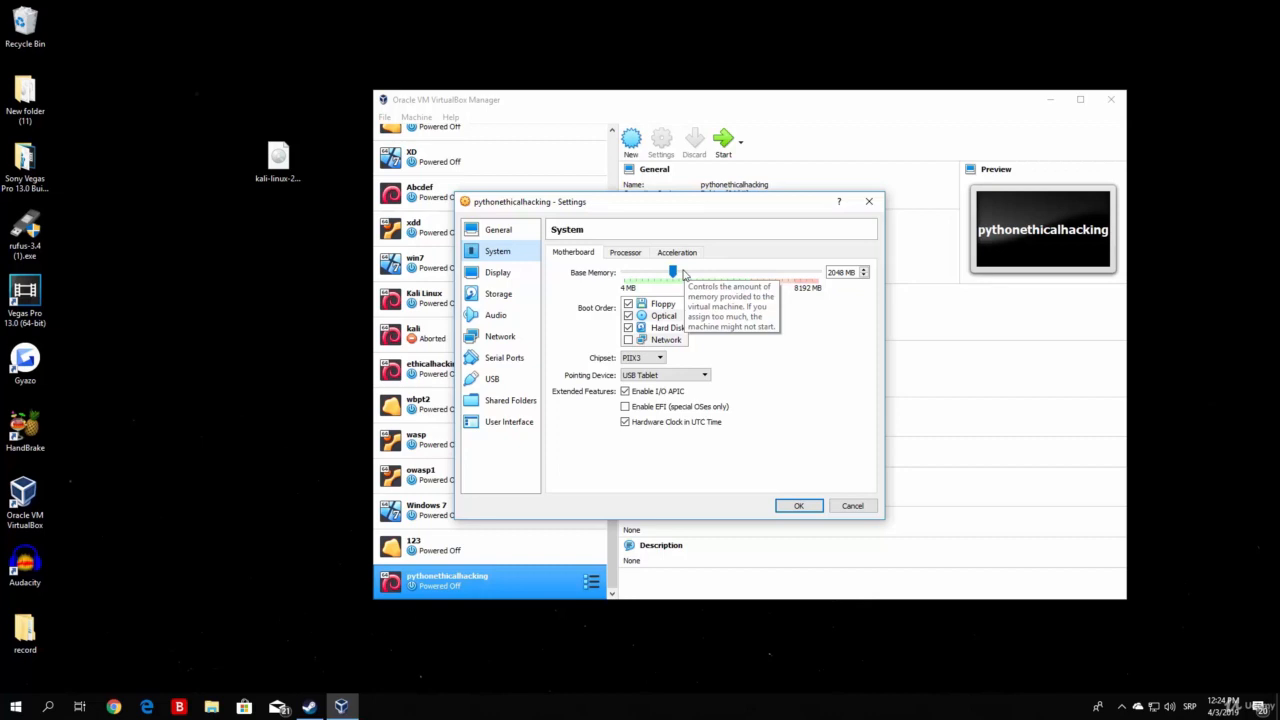
Try other Processor values, then restore 1 CPU and a 100% execution cap.
{"action": "left_click", "coordinate": [633, 257]}
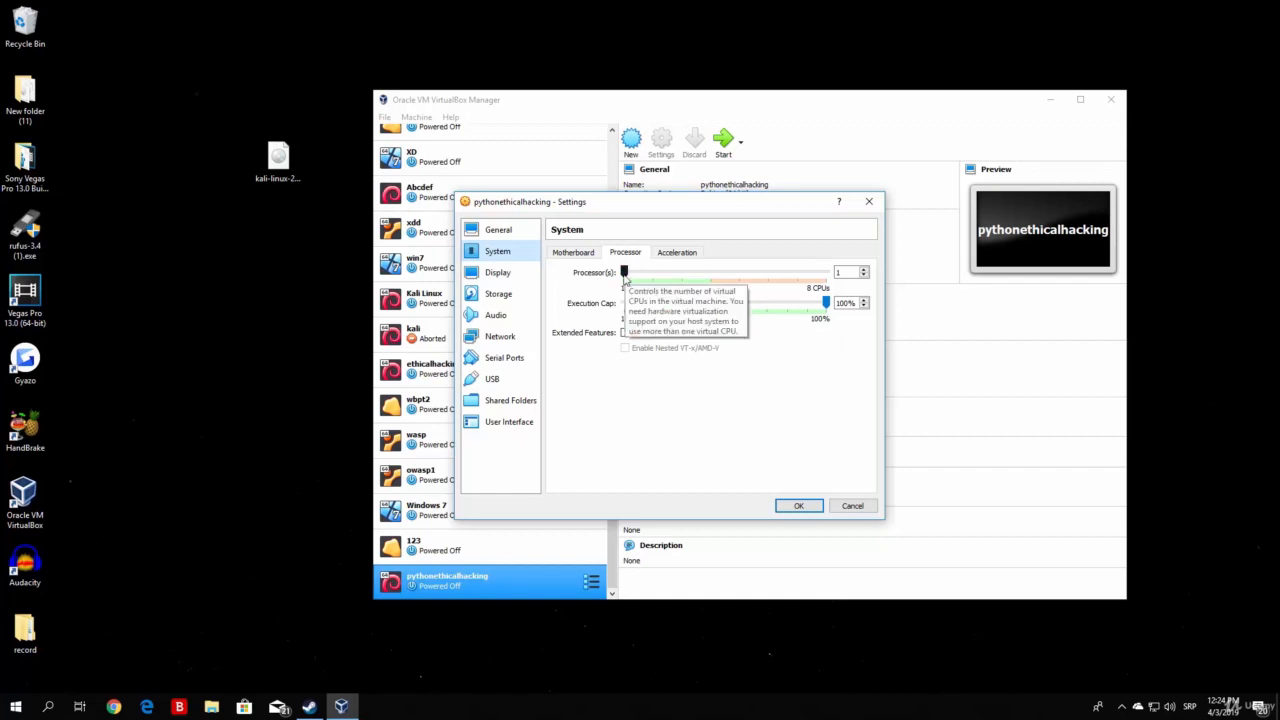
{"action": "left_click_drag", "start_coordinate": [624, 274], "coordinate": [661, 274]}
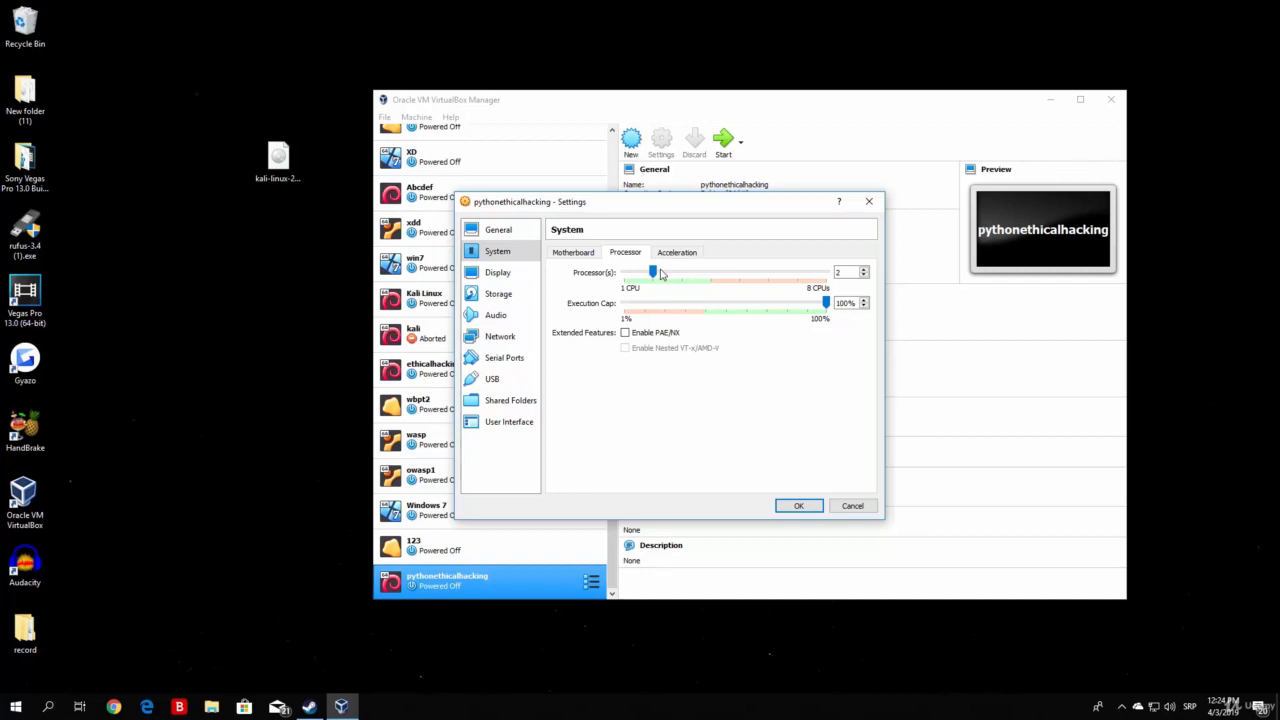
{"action": "left_click_drag", "start_coordinate": [652, 273], "coordinate": [624, 276]}
{"action": "left_click_drag", "start_coordinate": [826, 302], "coordinate": [722, 303]}
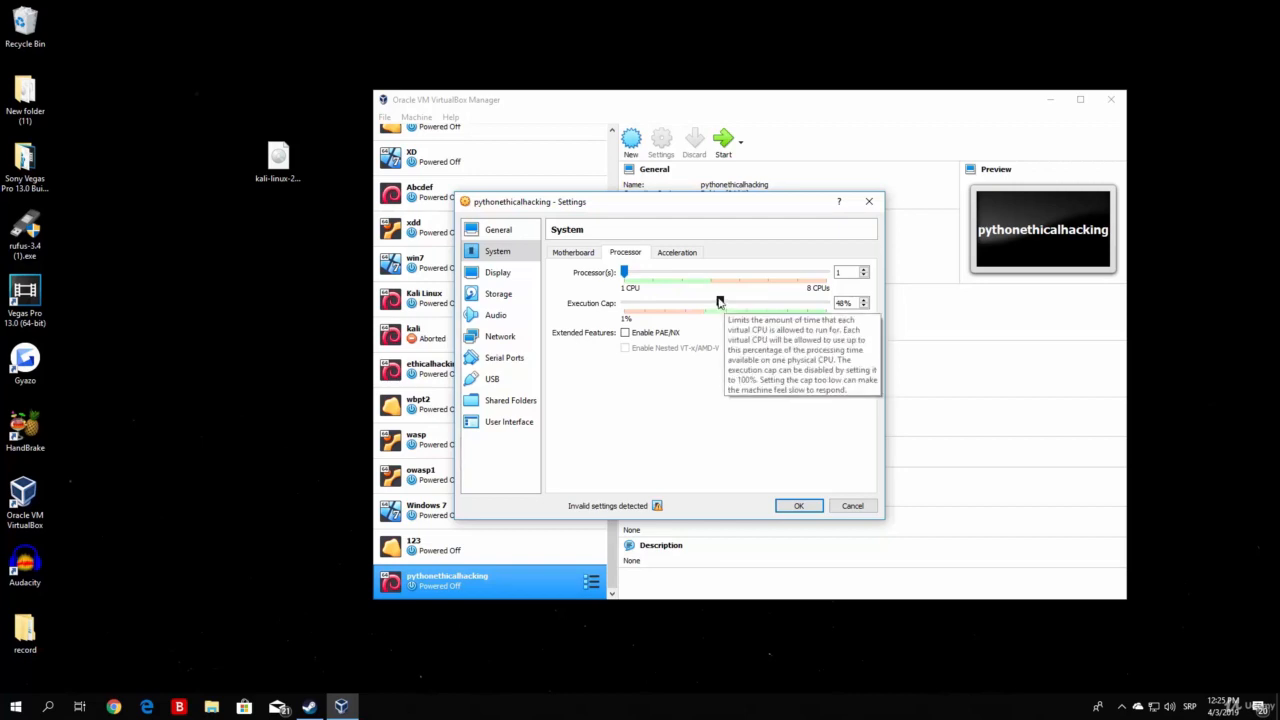
{"action": "left_click_drag", "start_coordinate": [719, 302], "coordinate": [840, 303]}
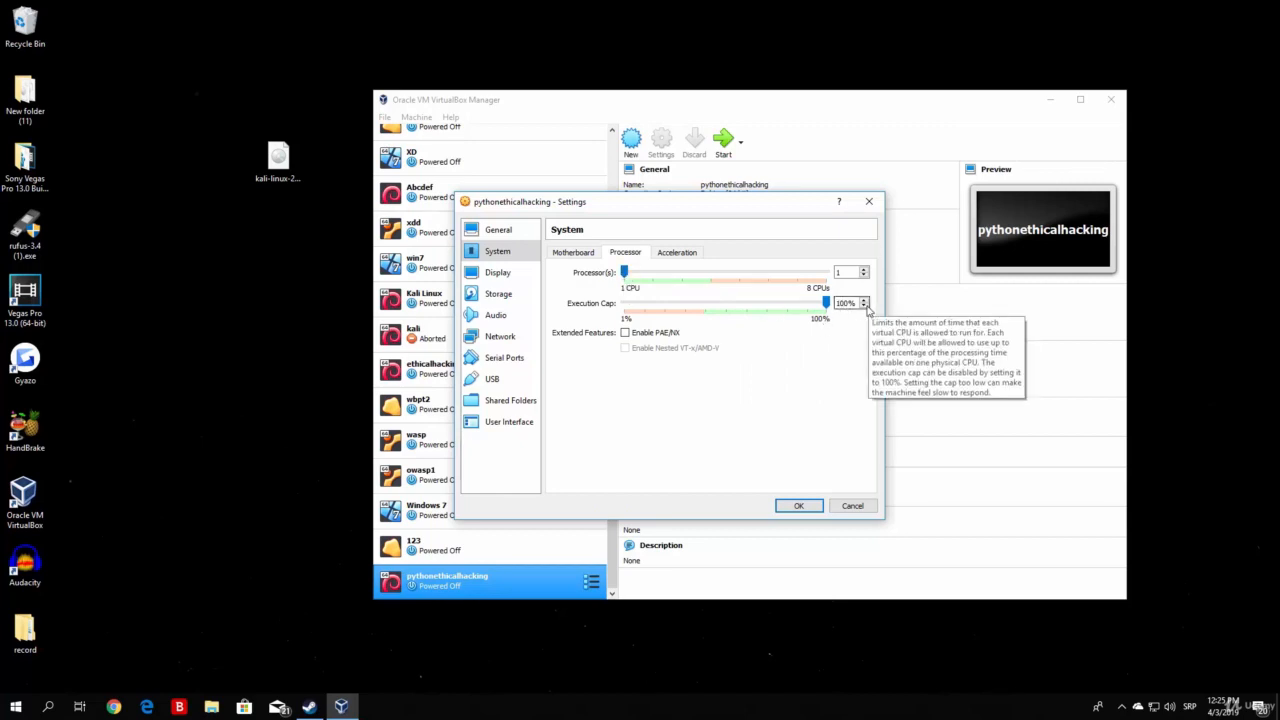
Review the Acceleration, Motherboard and Display pages, then go to Storage.
{"action": "left_click", "coordinate": [677, 253]}
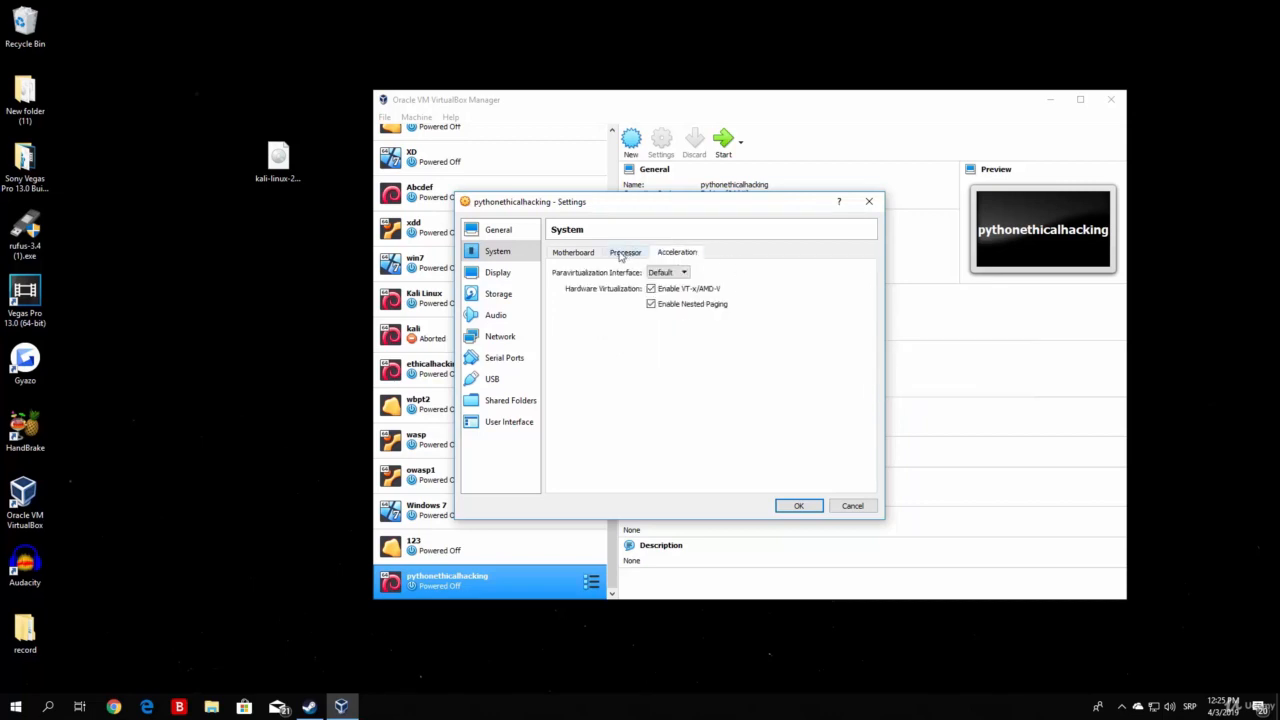
{"action": "left_click", "coordinate": [624, 253]}
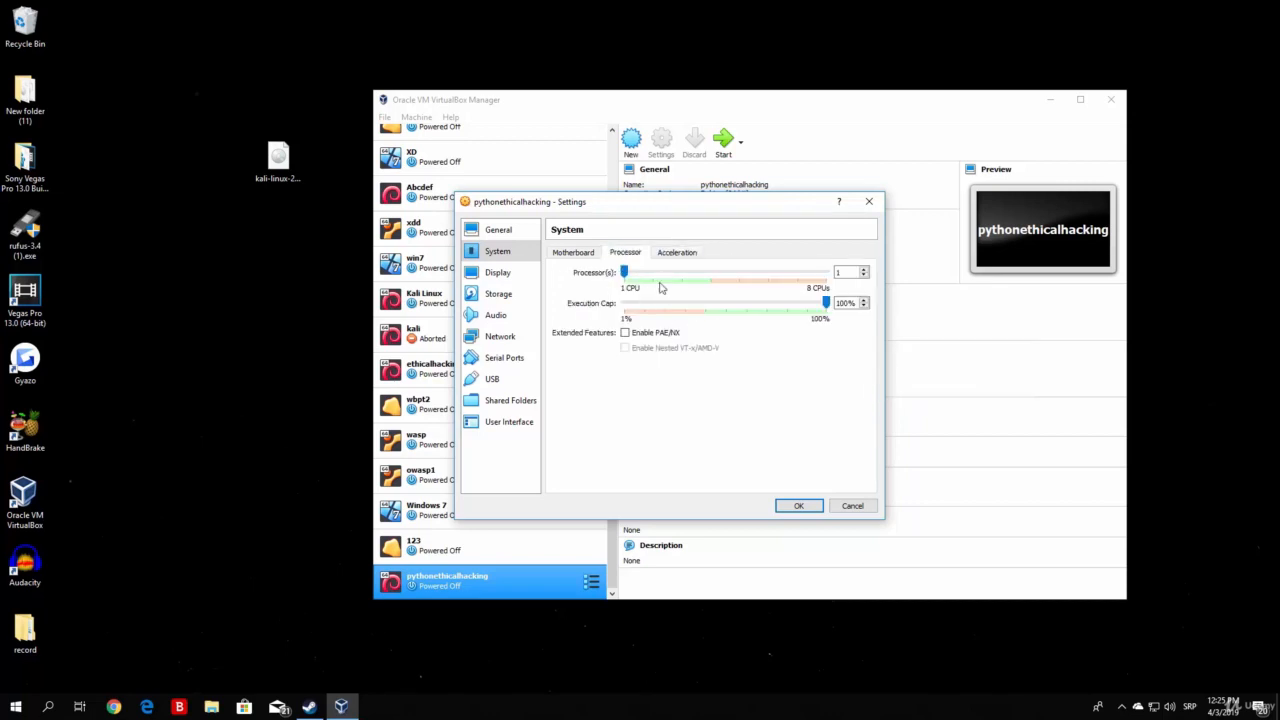
{"action": "left_click", "coordinate": [568, 253]}
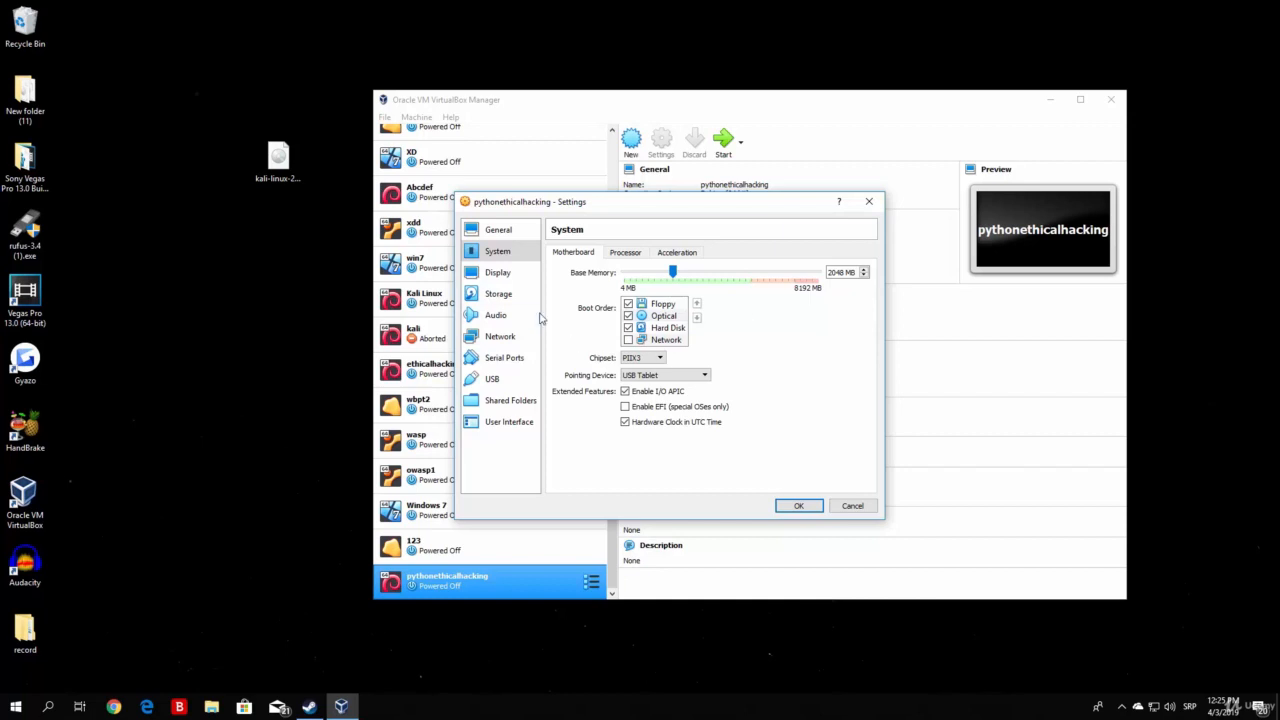
{"action": "left_click", "coordinate": [508, 278]}
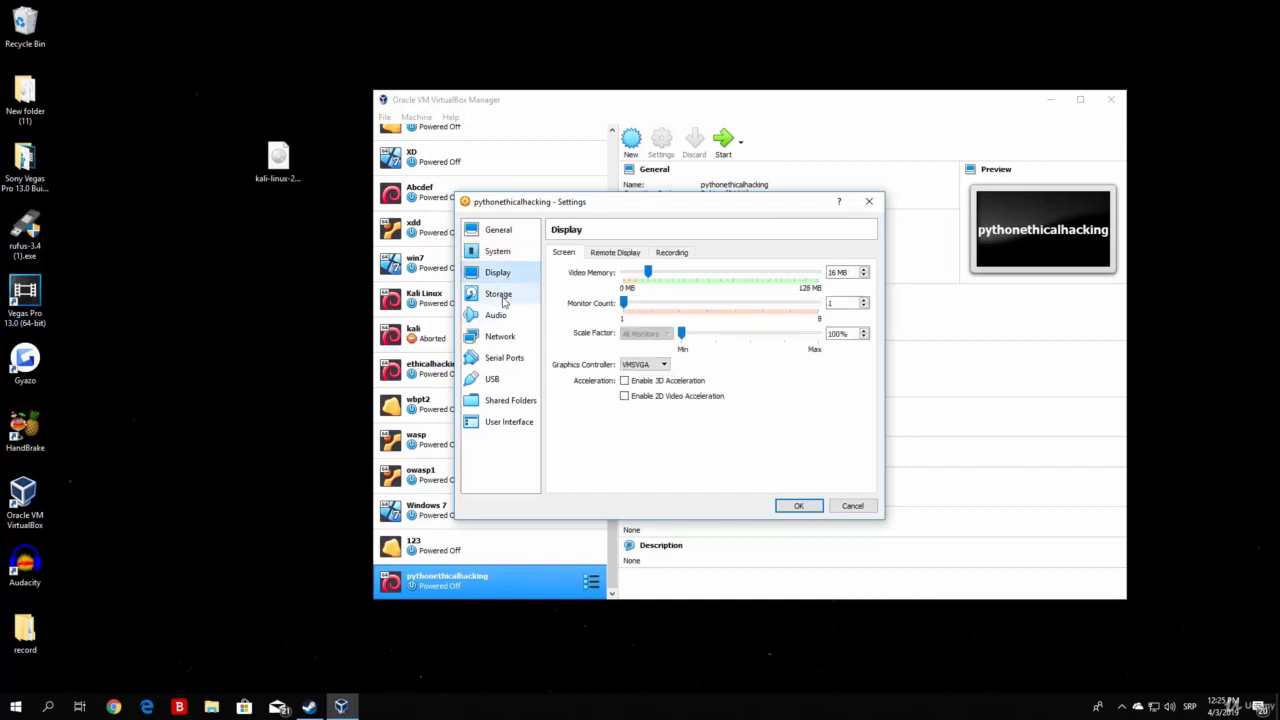
{"action": "left_click", "coordinate": [503, 297]}
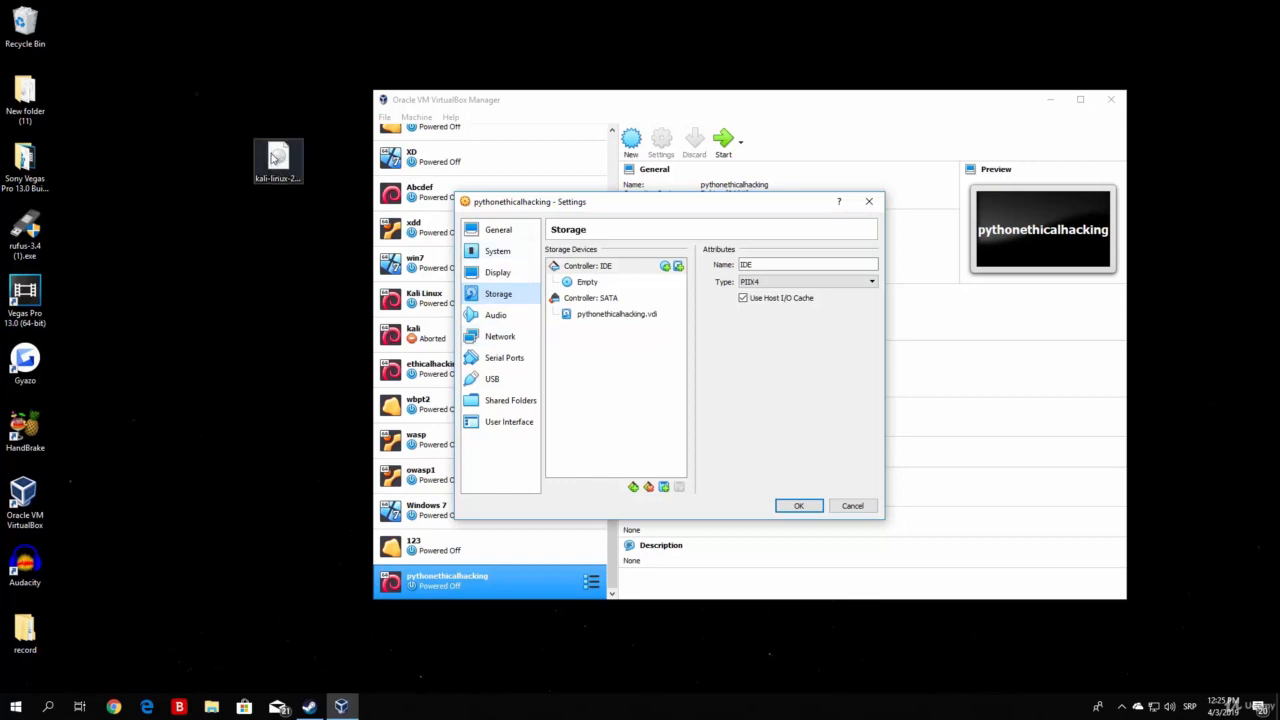
{"action": "left_click", "coordinate": [280, 175]}
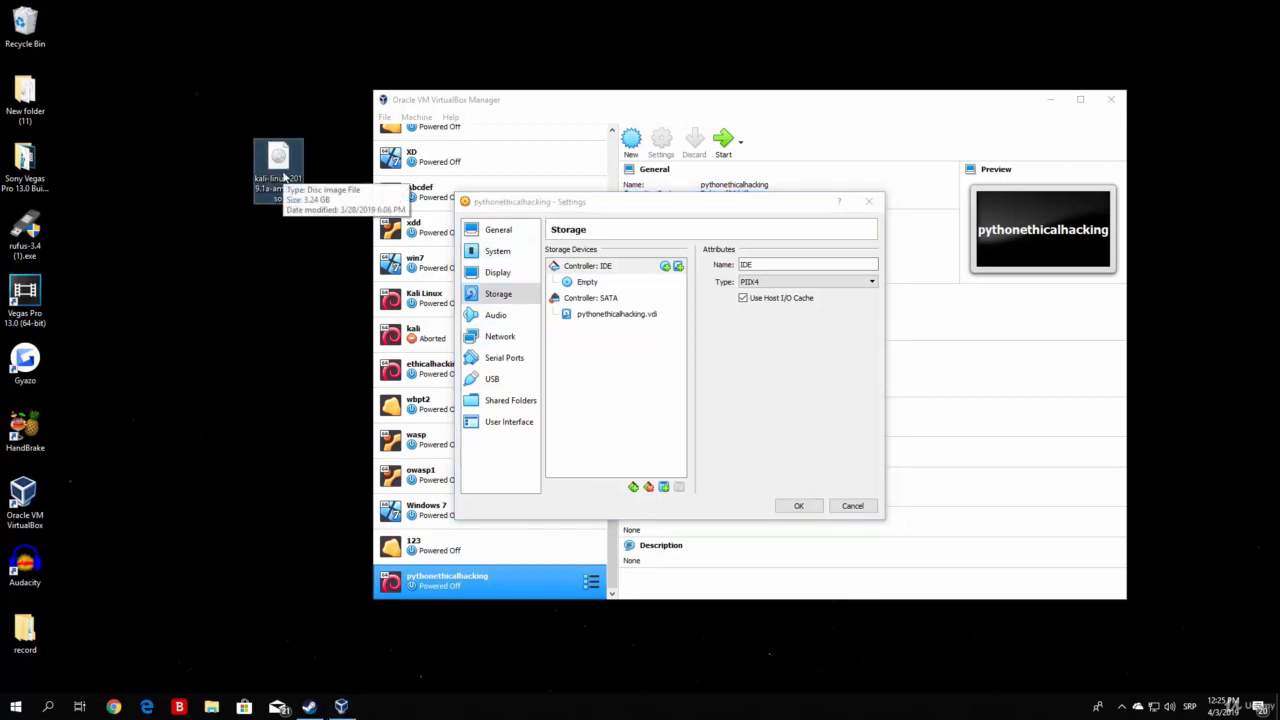
Remove the Empty optical drive attachment from Controller: IDE and confirm the removal.
{"action": "right_click", "coordinate": [584, 283]}
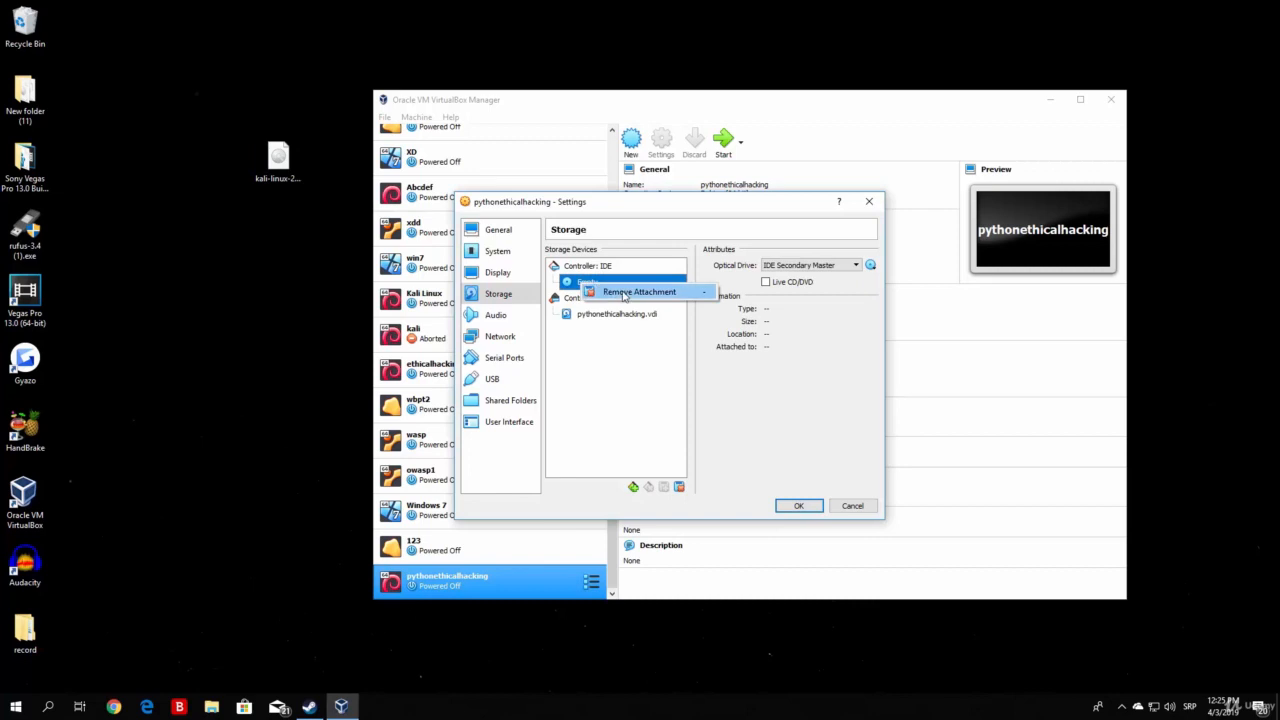
{"action": "left_click", "coordinate": [623, 292]}
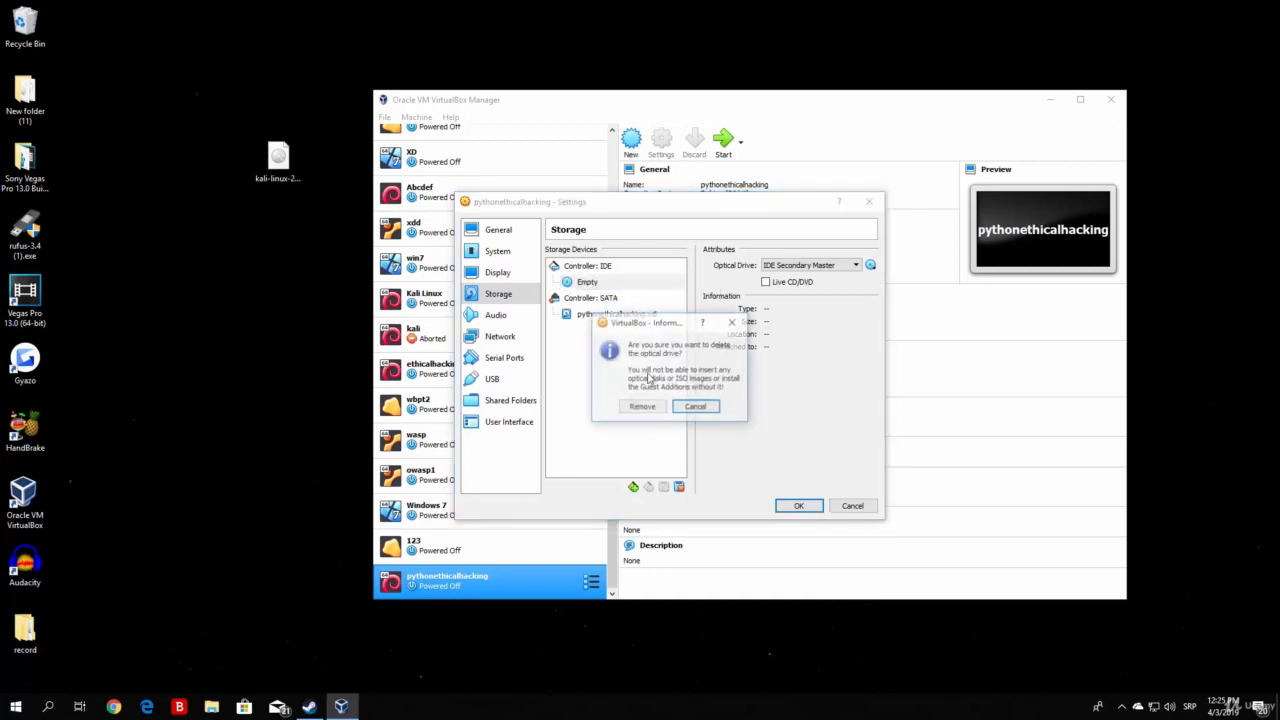
{"action": "left_click", "coordinate": [641, 412]}
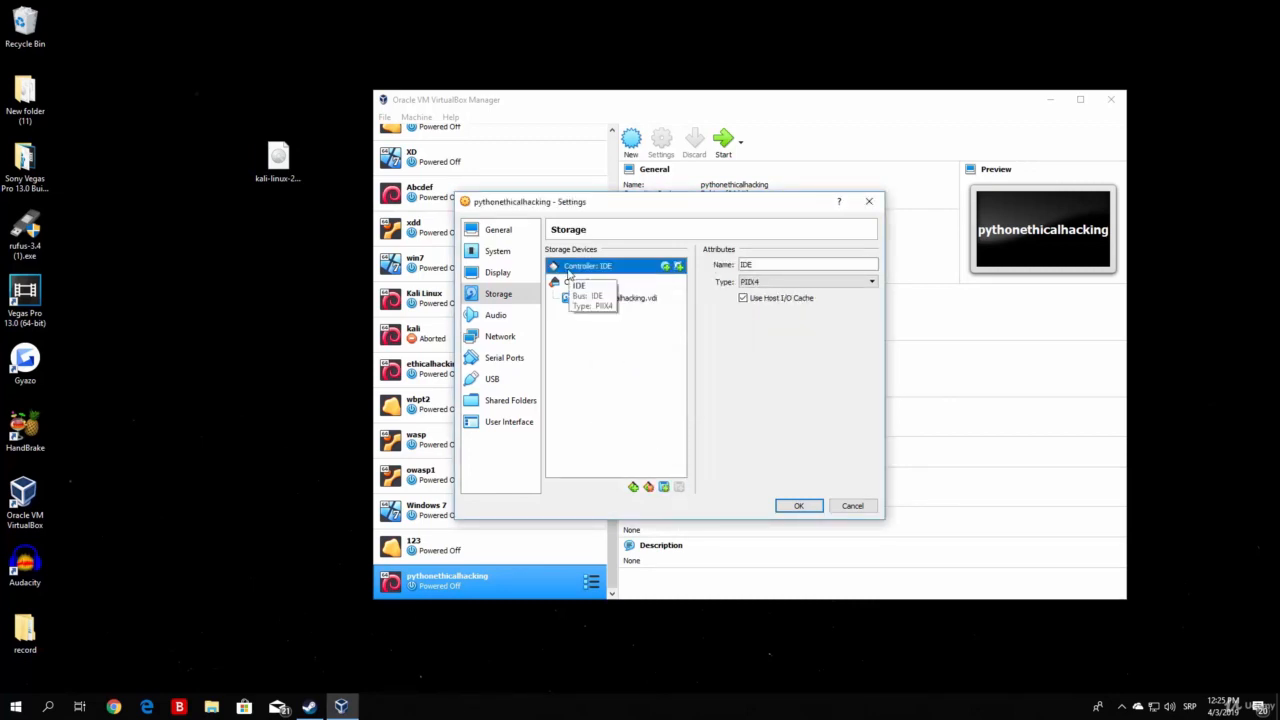
Add an IDE optical drive using kali-linux-2019.1a-amd64.iso from the Desktop folder.
{"action": "left_click", "coordinate": [665, 267]}
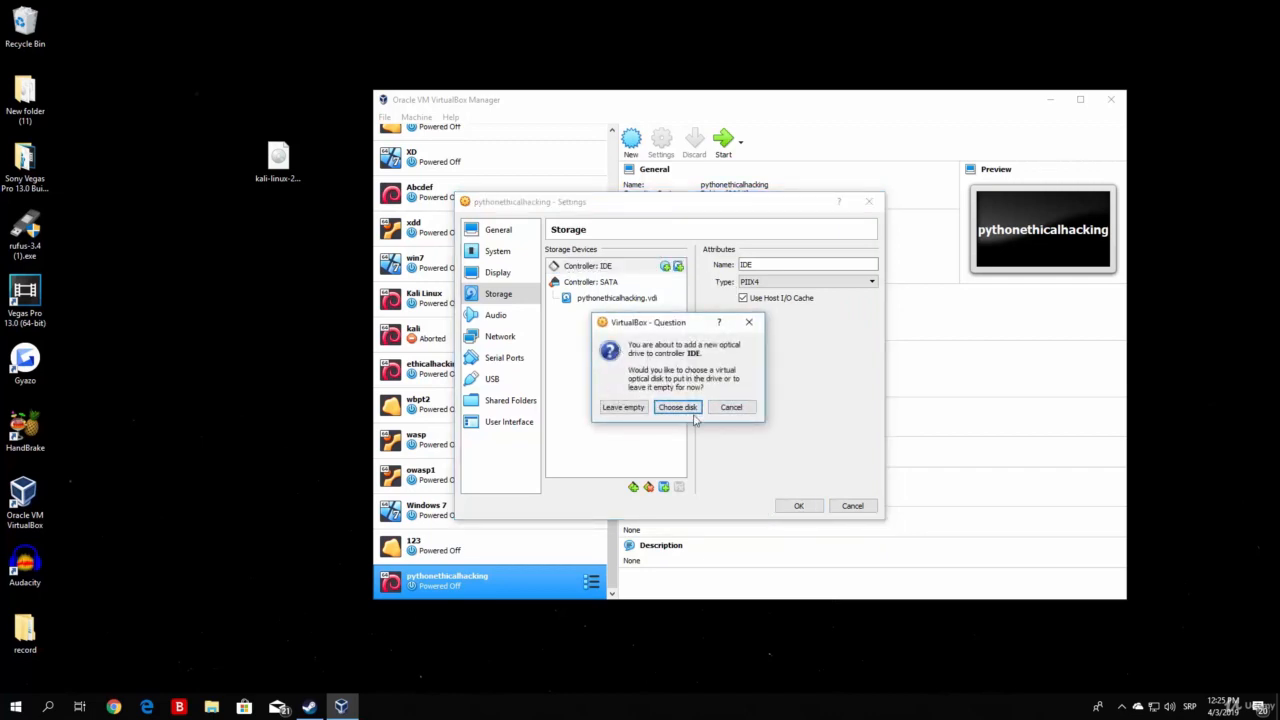
{"action": "left_click", "coordinate": [690, 408]}
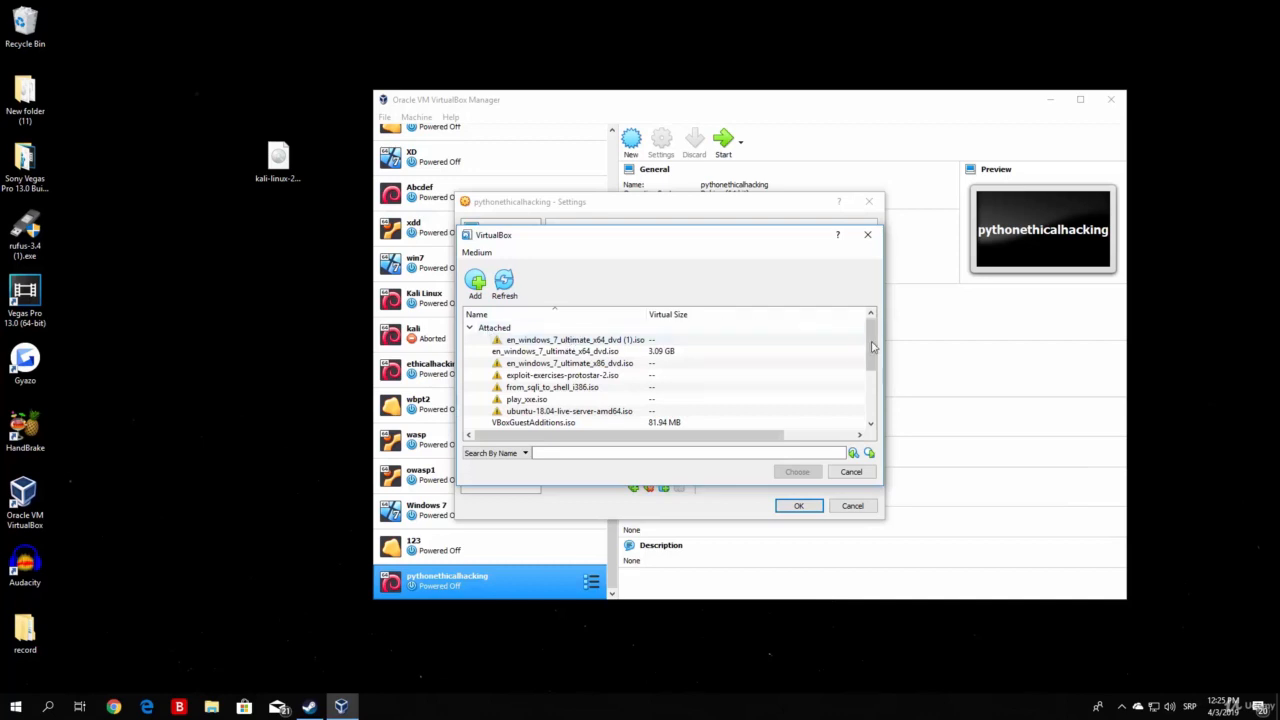
{"action": "mouse_move", "coordinate": [871, 350]}
{"action": "left_mouse_down"}
{"action": "mouse_move", "coordinate": [873, 398]}
{"action": "mouse_move", "coordinate": [874, 342]}
{"action": "left_mouse_up"}
{"action": "left_click", "coordinate": [476, 284]}
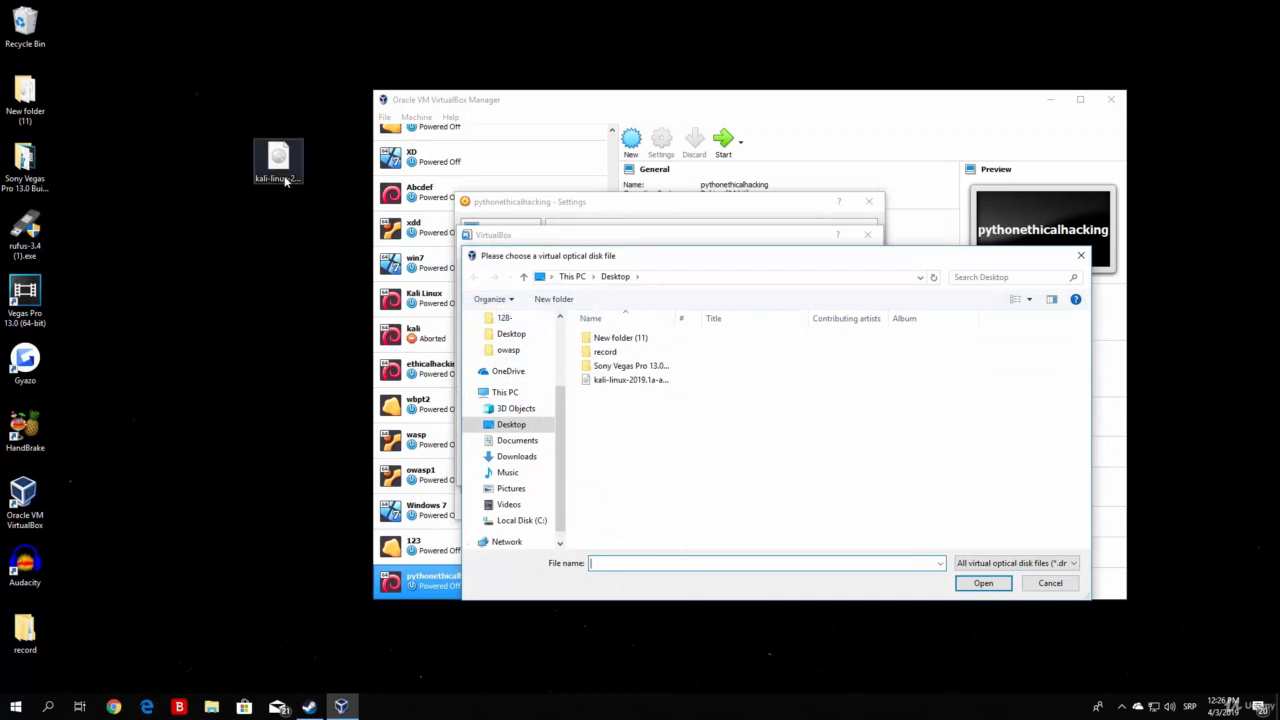
{"action": "left_click", "coordinate": [283, 178]}
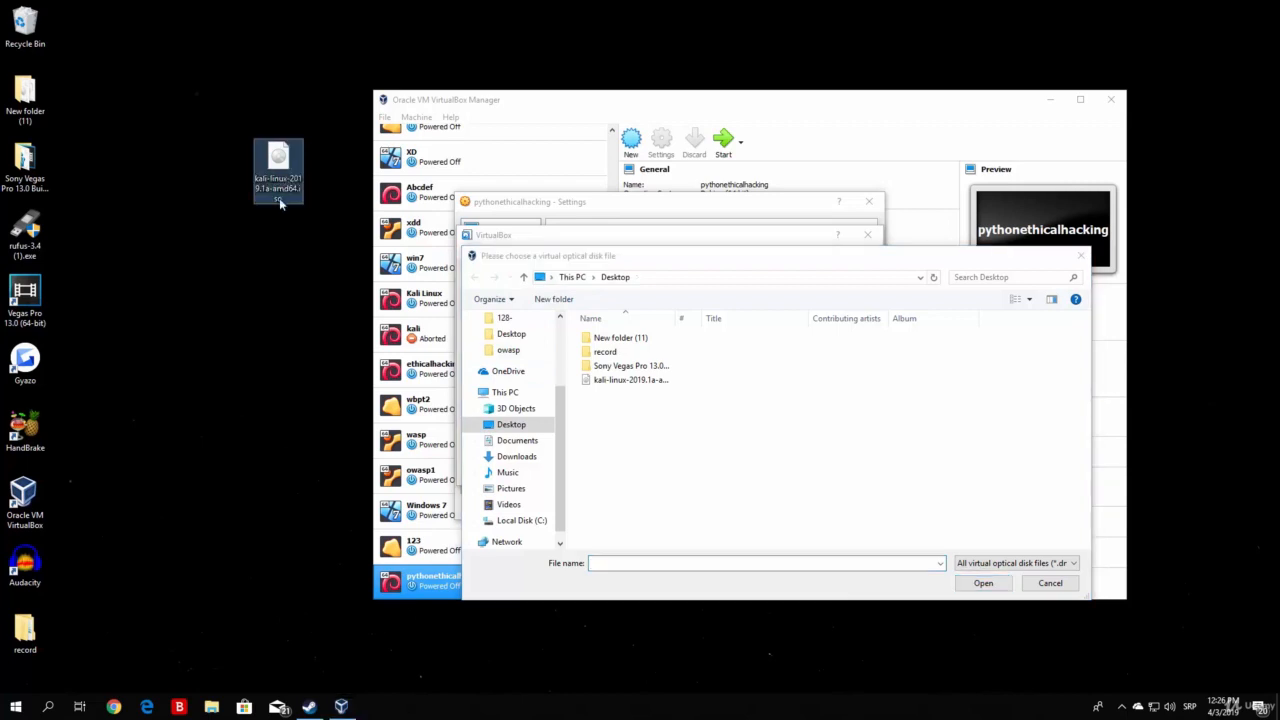
{"action": "left_click", "coordinate": [617, 386]}
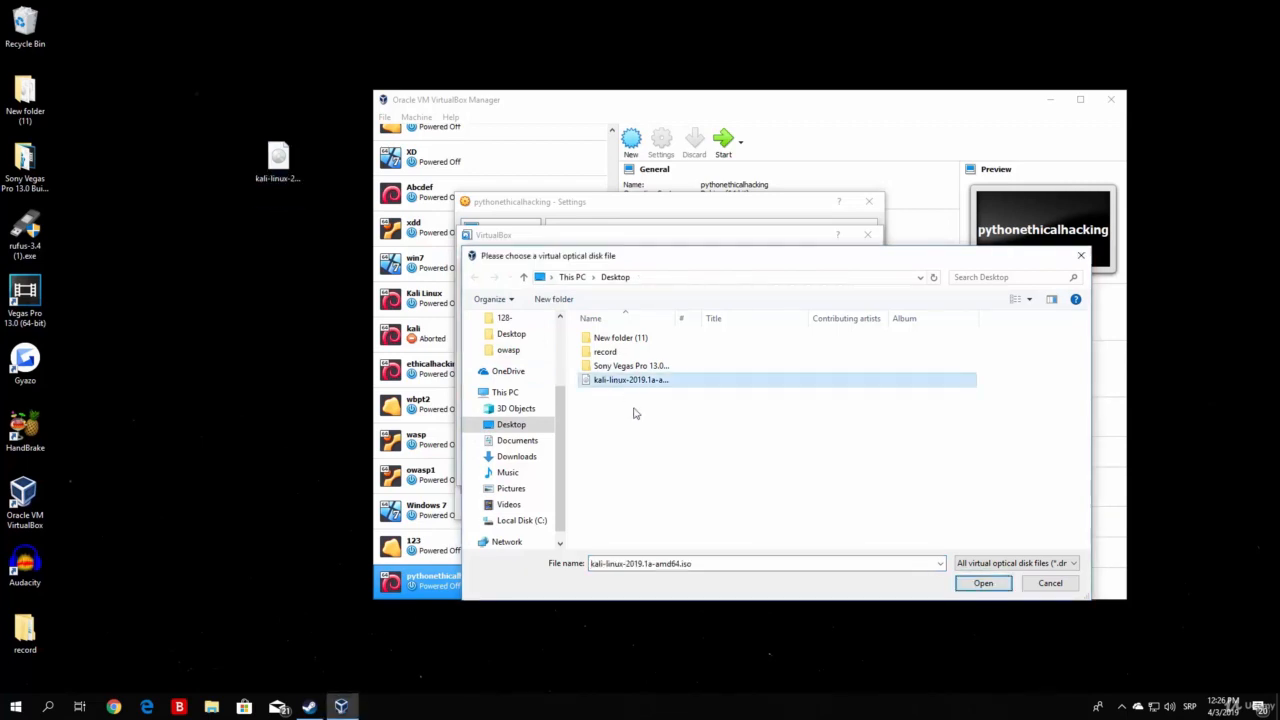
{"action": "left_click", "coordinate": [983, 583]}
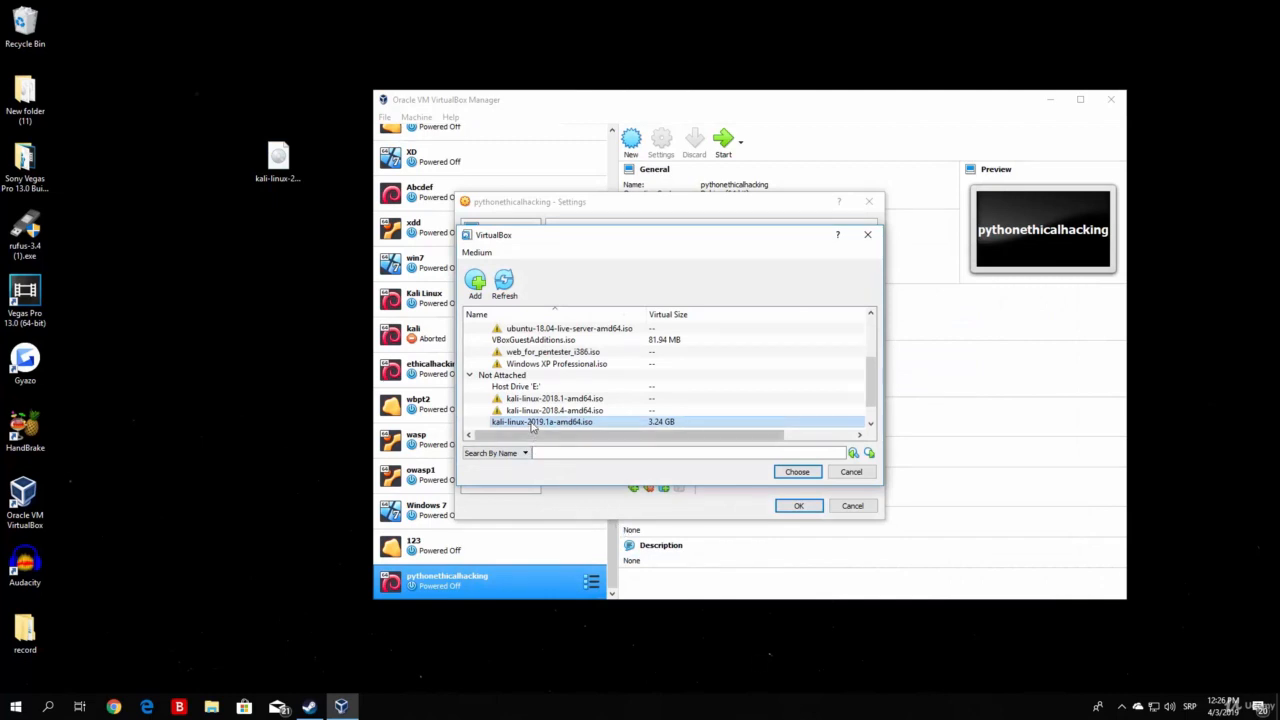
{"action": "double_click", "coordinate": [531, 422]}
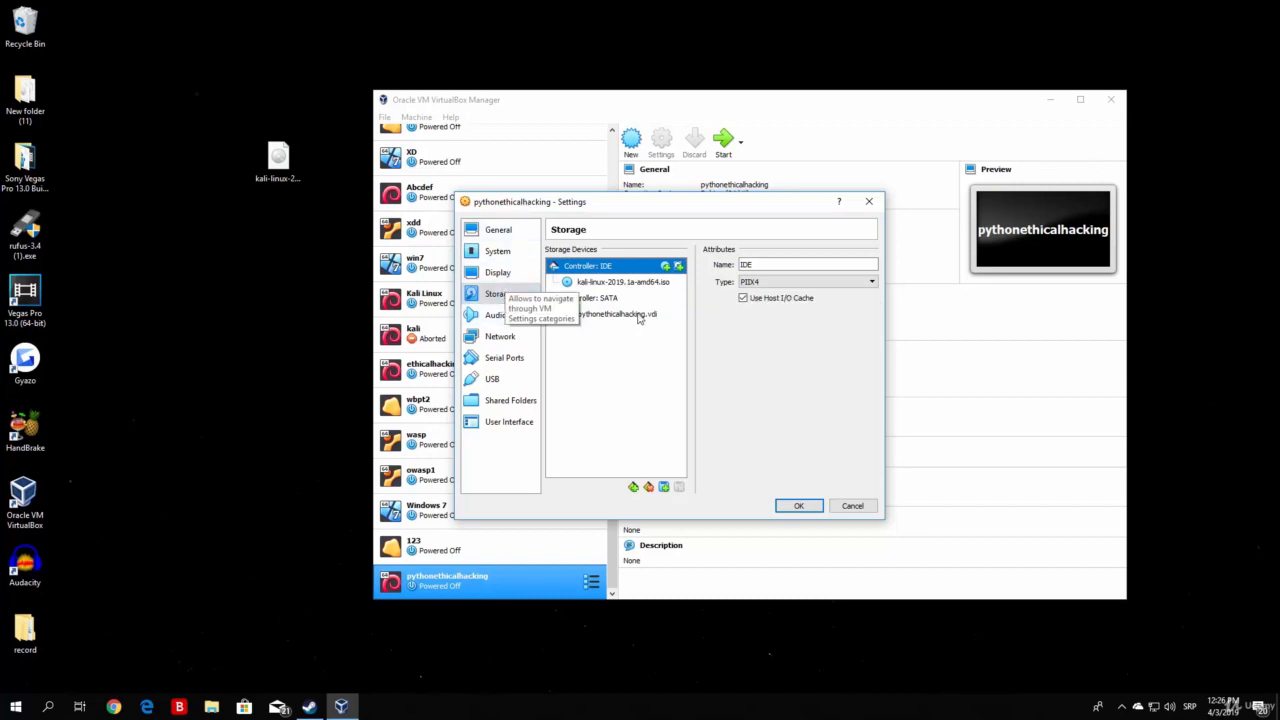
Check the Network page, return to Storage, and save the settings with OK.
{"action": "left_click", "coordinate": [490, 336]}
{"action": "left_click", "coordinate": [500, 294]}
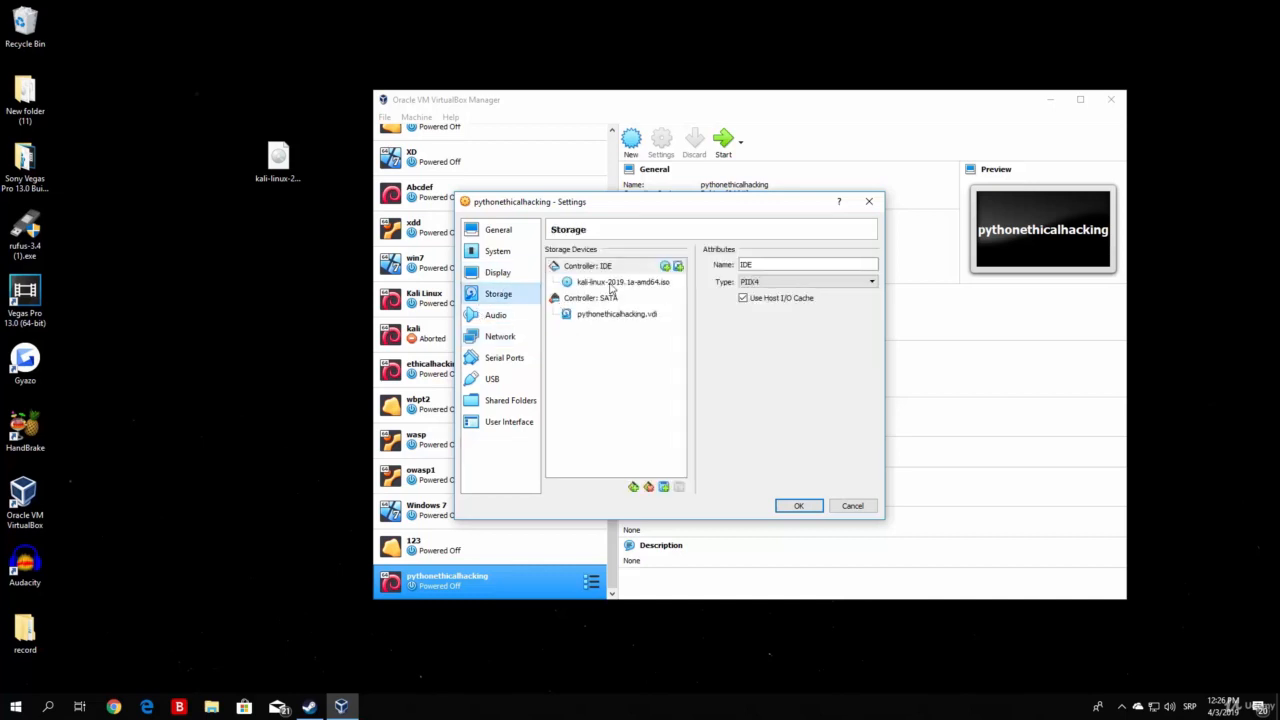
{"action": "left_click", "coordinate": [800, 506]}
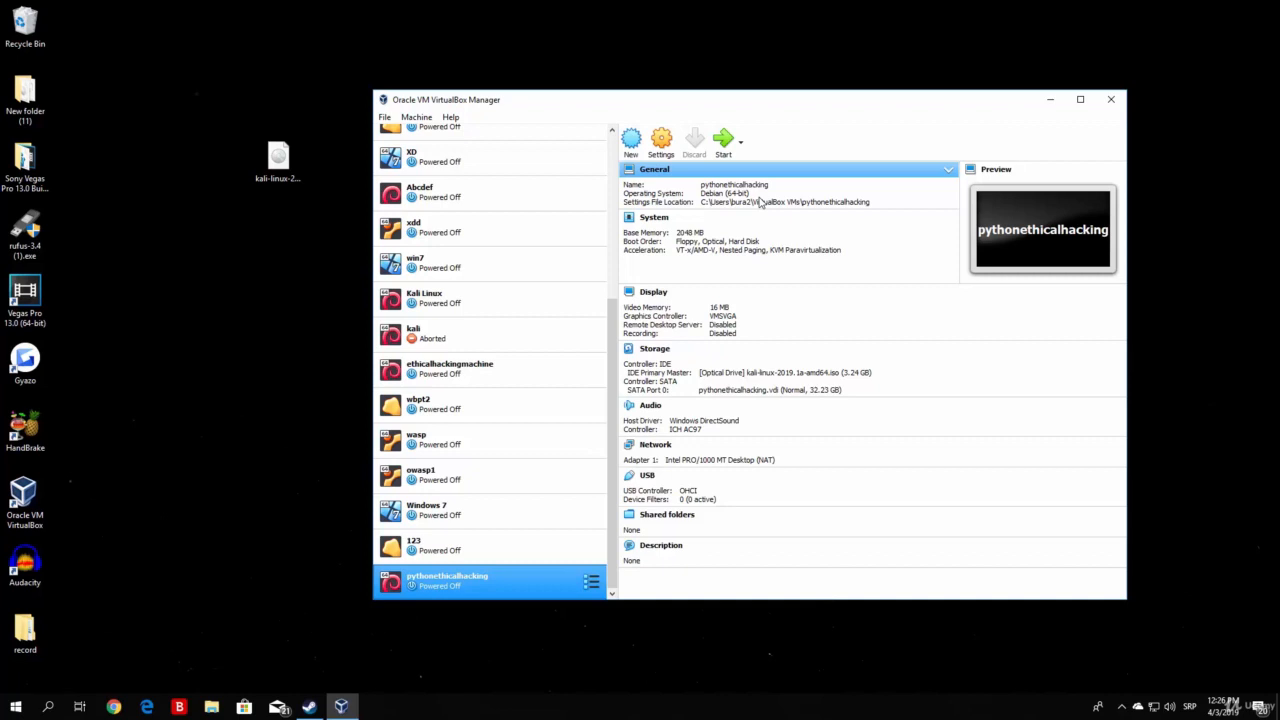
Start the pythonethicalhacking VM and minimize the VirtualBox Manager.
{"action": "left_click", "coordinate": [725, 141]}
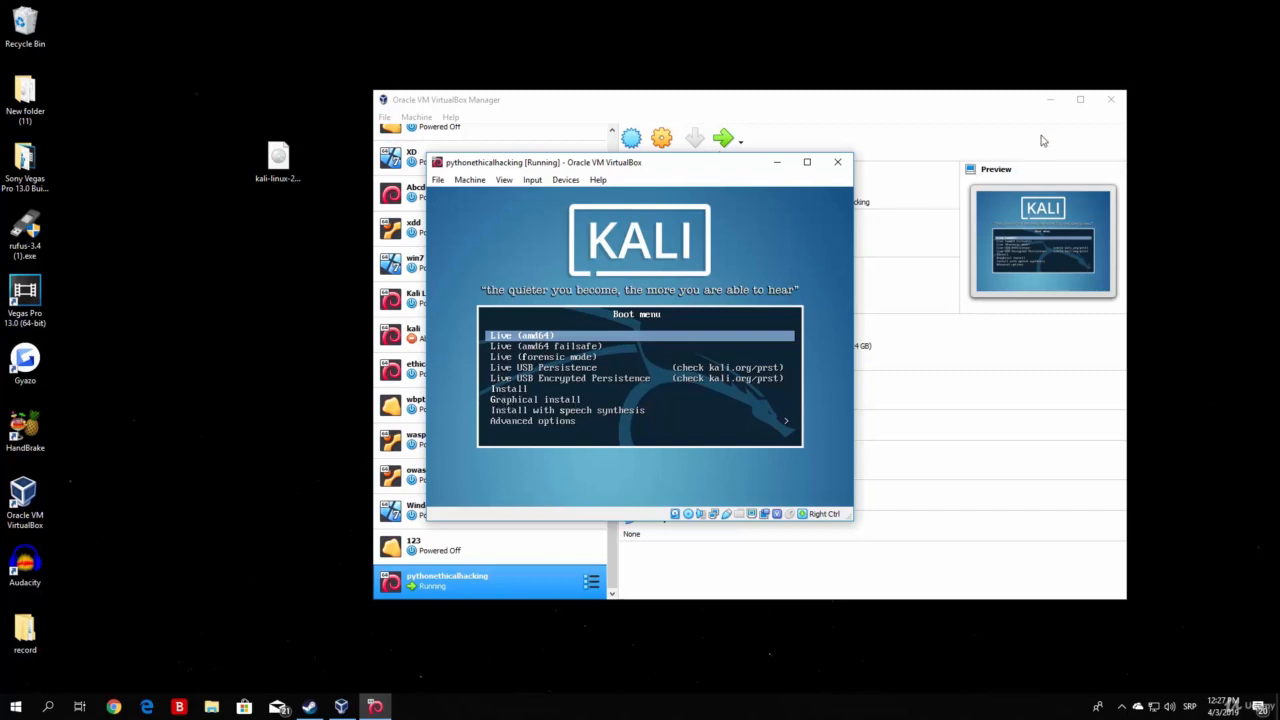
{"action": "left_click", "coordinate": [1050, 99]}
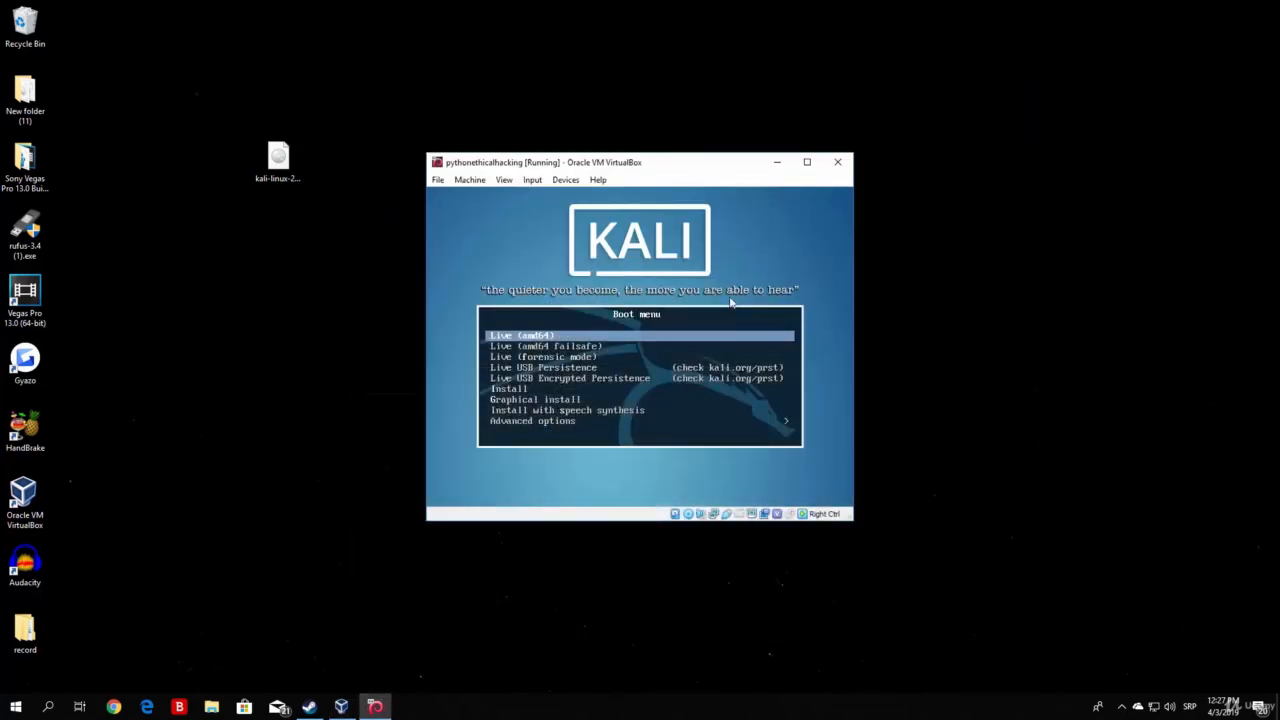
Highlight Install in the Kali boot menu and maximize the VM window.
{"action": "key", "text": "Down"}
{"action": "key", "text": "Down"}
{"action": "key", "text": "Down"}
{"action": "key", "text": "Down"}
{"action": "key", "text": "Down"}
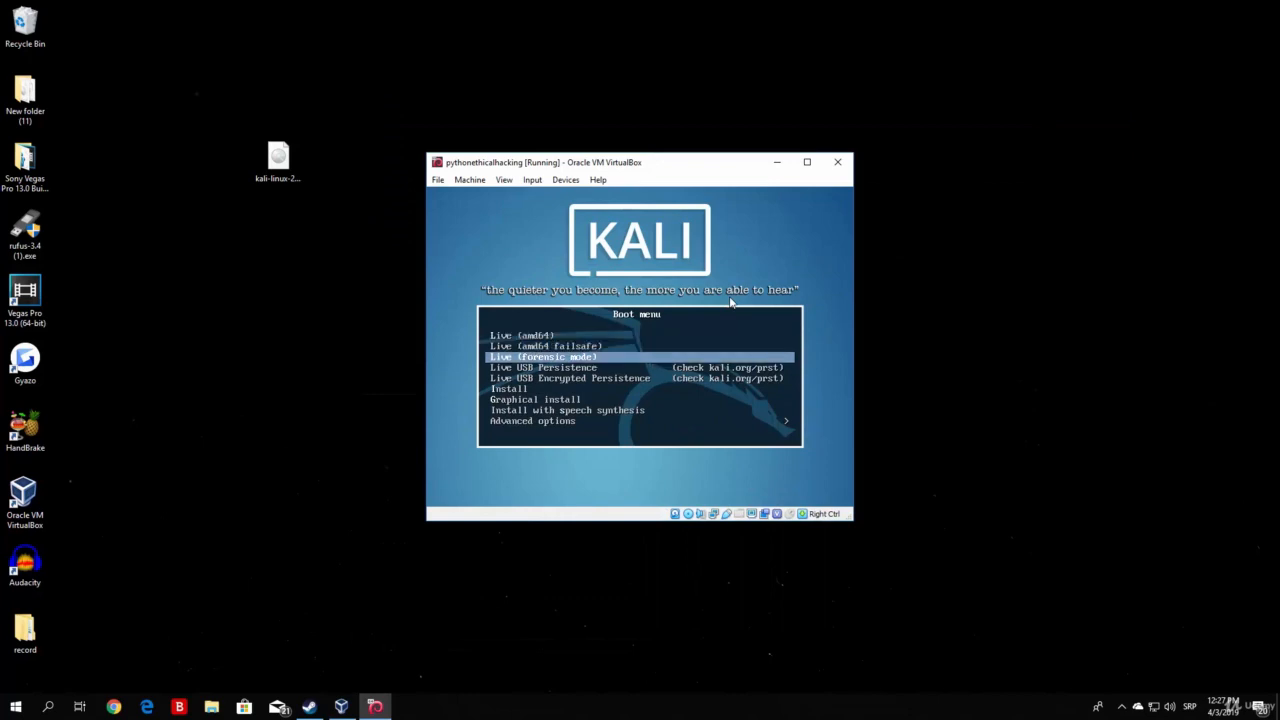
{"action": "key", "text": "Down"}
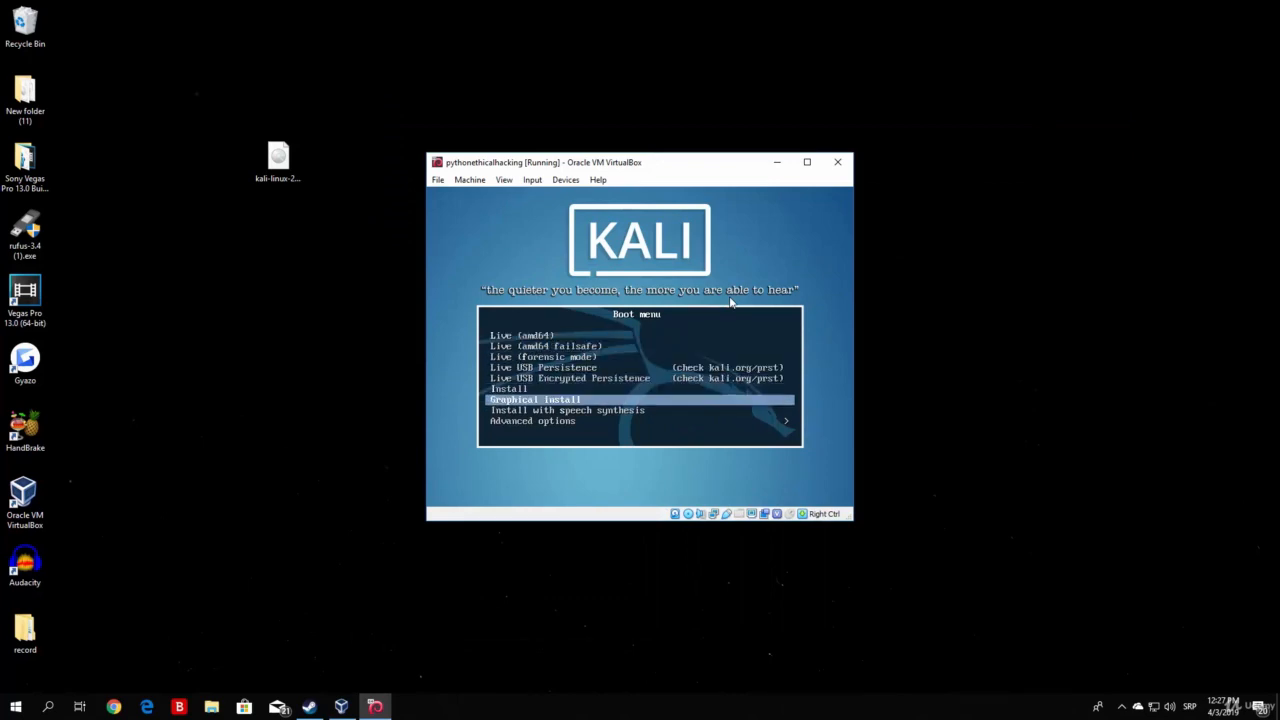
{"action": "key", "text": "Up"}
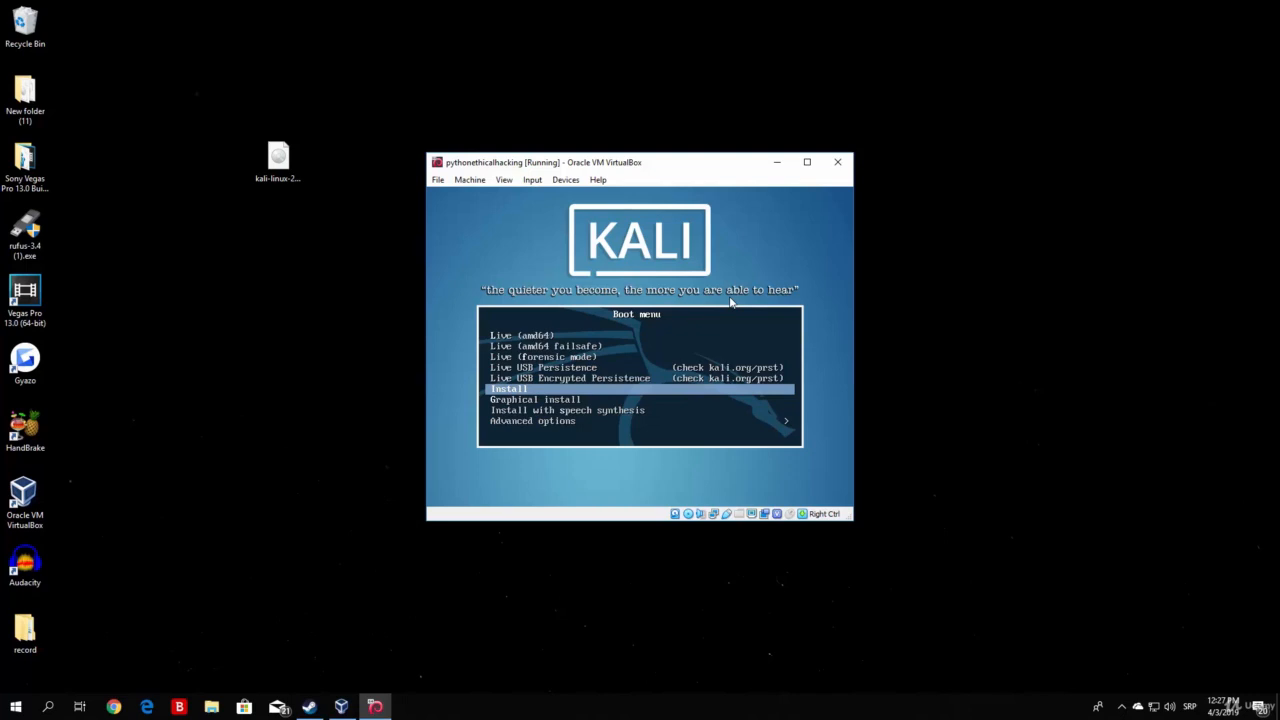
{"action": "key", "text": "Down"}
{"action": "key", "text": "Up"}
{"action": "left_click", "coordinate": [806, 163]}
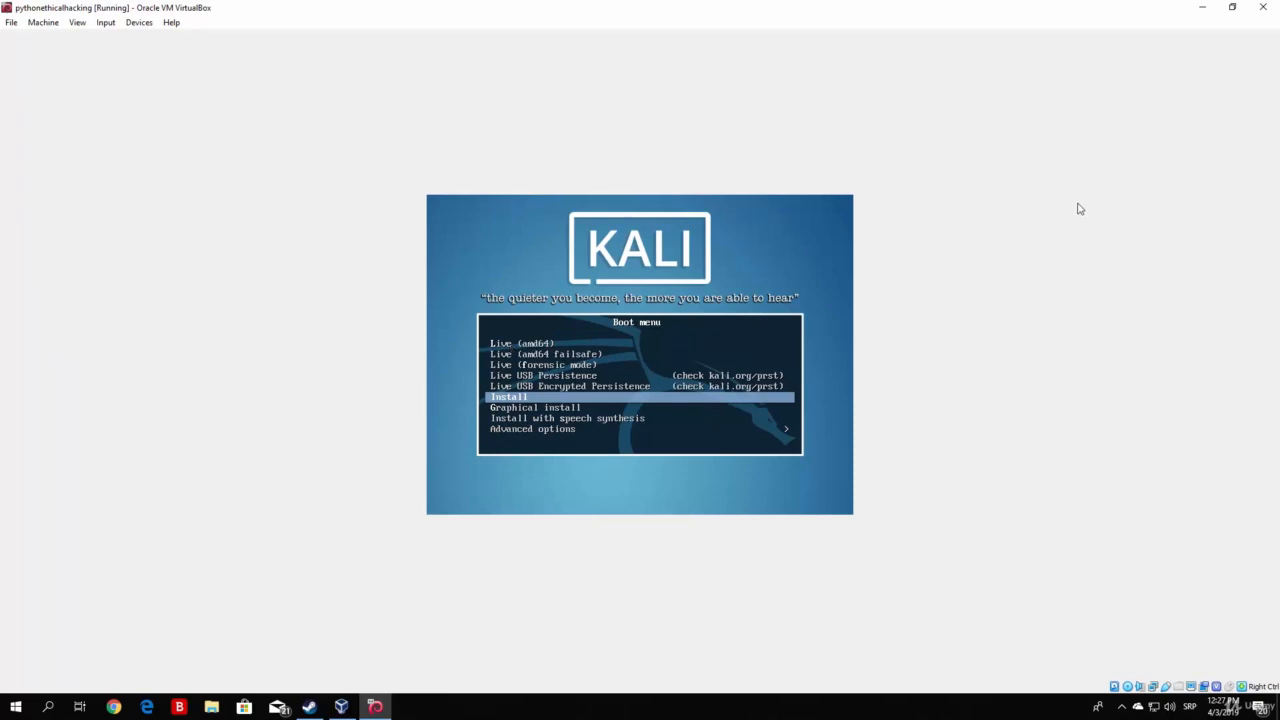
Boot the Install entry, dismiss the mouse integration notice, and accept English.
{"action": "key", "text": "Up"}
{"action": "key", "text": "Up"}
{"action": "key", "text": "Up"}
{"action": "key", "text": "Down"}
{"action": "key", "text": "Down"}
{"action": "key", "text": "Down"}
{"action": "key", "text": "Return"}
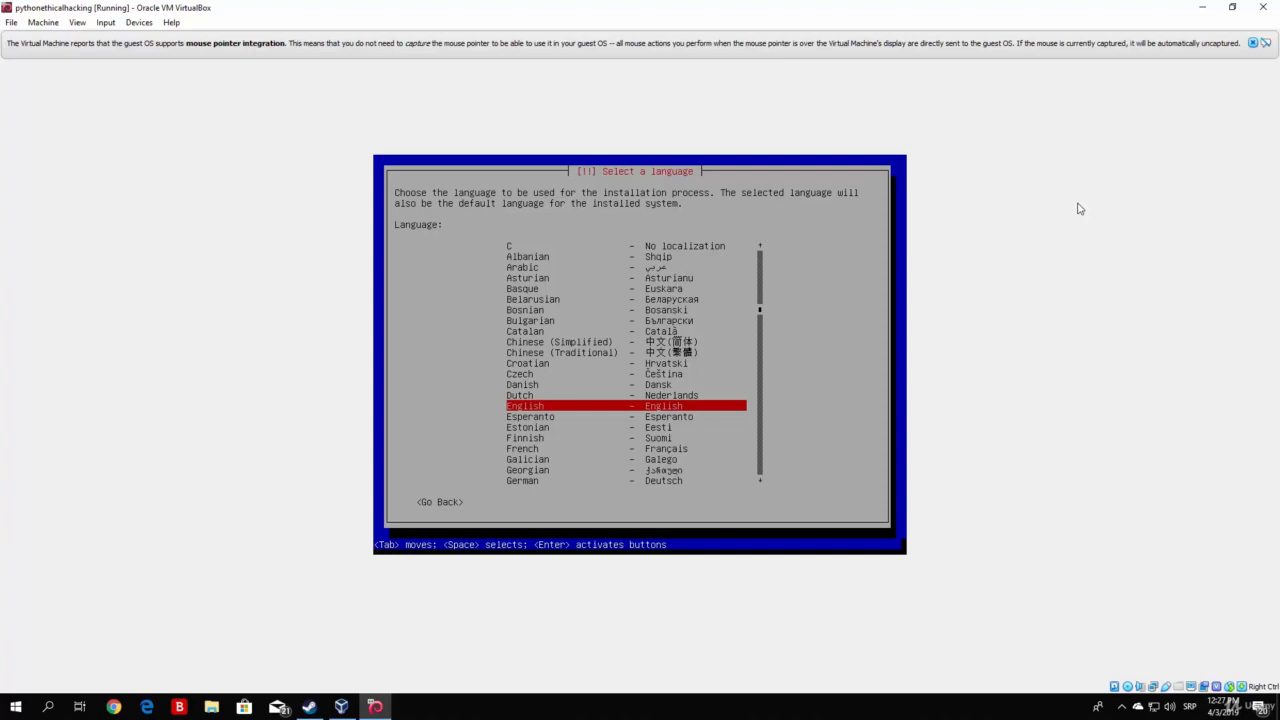
{"action": "left_click", "coordinate": [1252, 43]}
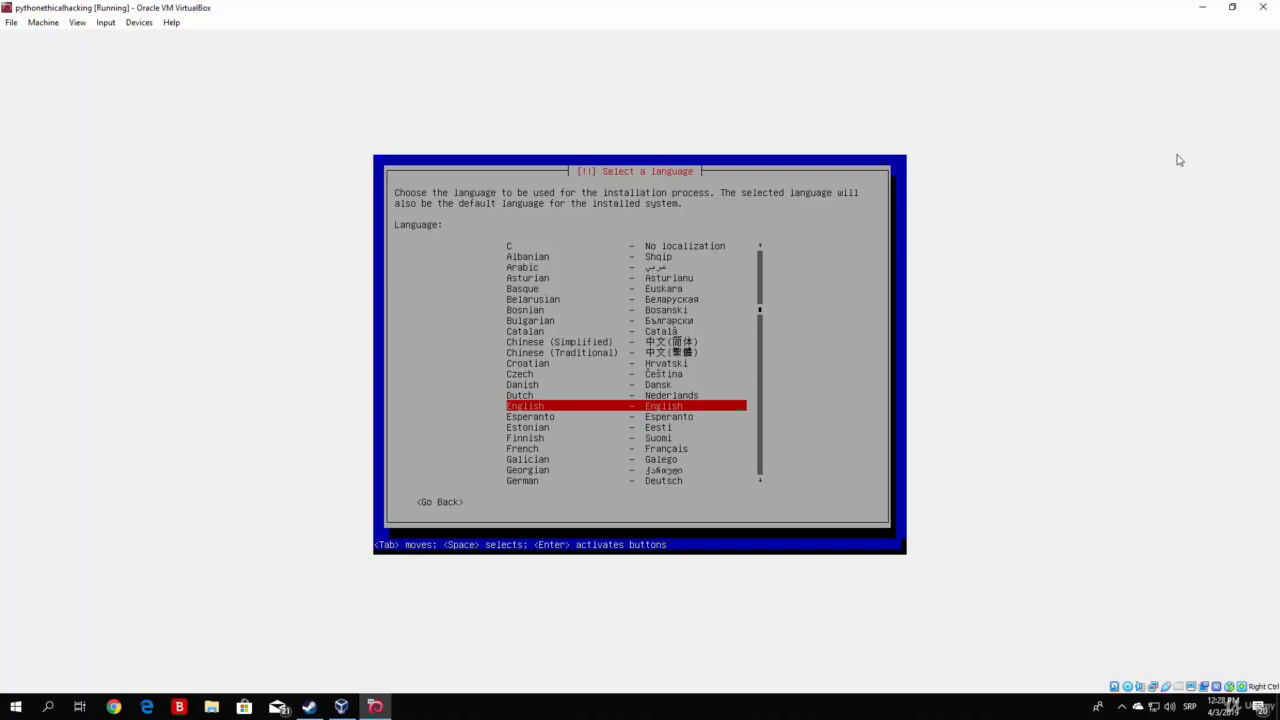
{"action": "key", "text": "Return"}
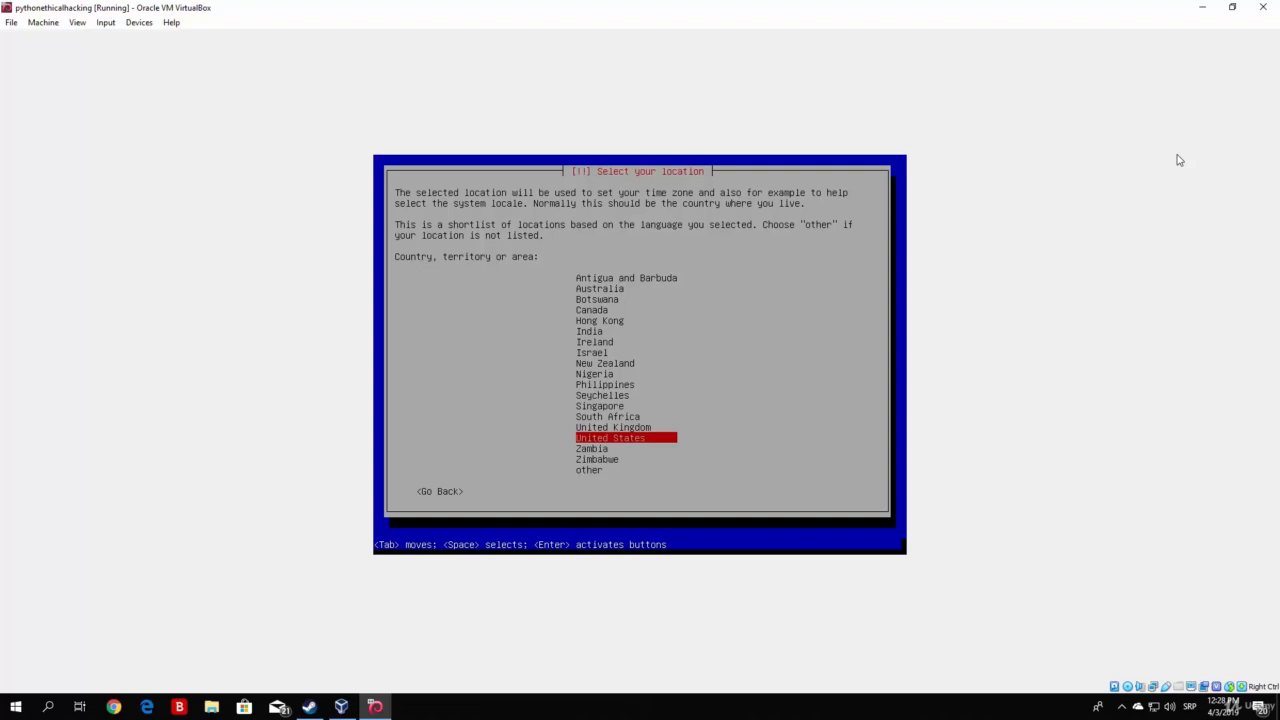
Accept United States as the location and choose American English as the keyboard layout.
{"action": "key", "text": "Return"}
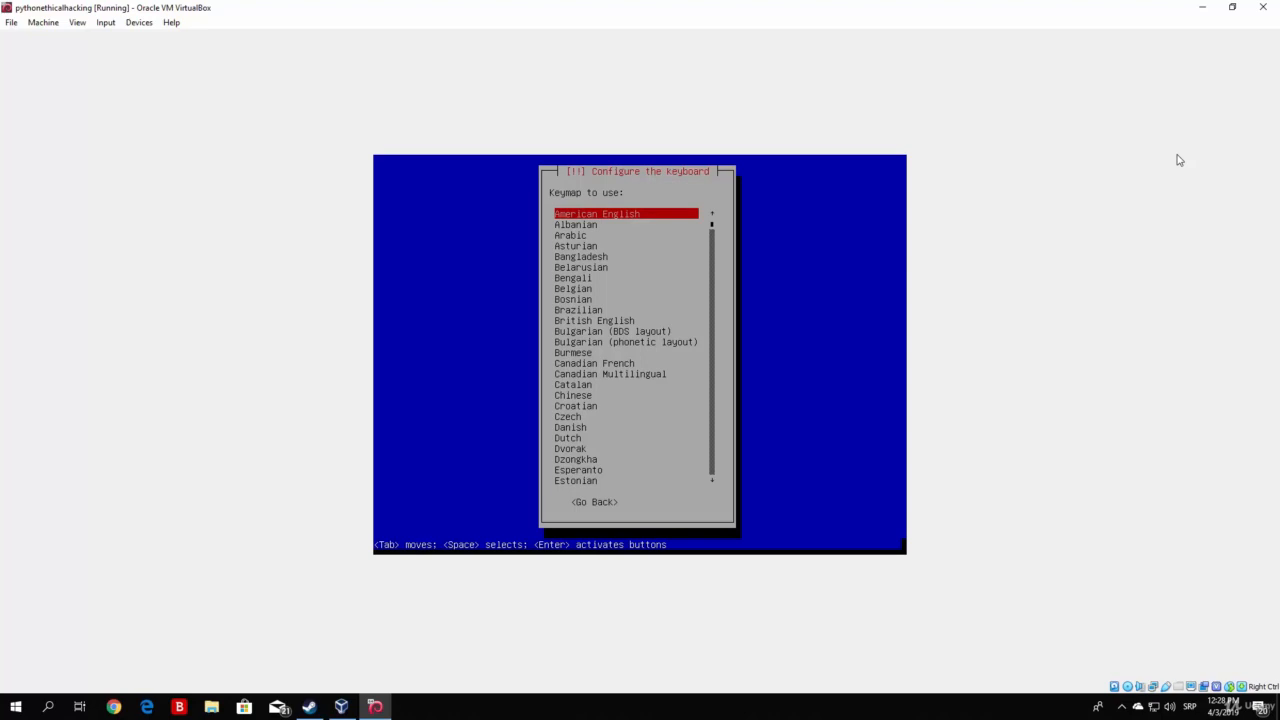
{"action": "key", "text": "Down"}
{"action": "key", "text": "Down"}
{"action": "key", "text": "Down"}
{"action": "key", "text": "Down"}
{"action": "key", "text": "Down"}
{"action": "key", "text": "Down"}
{"action": "key", "text": "Down"}
{"action": "key", "text": "Down"}
{"action": "key", "text": "Down"}
{"action": "key", "text": "Down"}
{"action": "key", "text": "Down"}
{"action": "key", "text": "Down"}
{"action": "key", "text": "Down"}
{"action": "key", "text": "Down"}
{"action": "key", "text": "Down"}
{"action": "key", "text": "Down"}
{"action": "key", "text": "Down"}
{"action": "key", "text": "Down"}
{"action": "key", "text": "Down"}
{"action": "key", "text": "Down"}
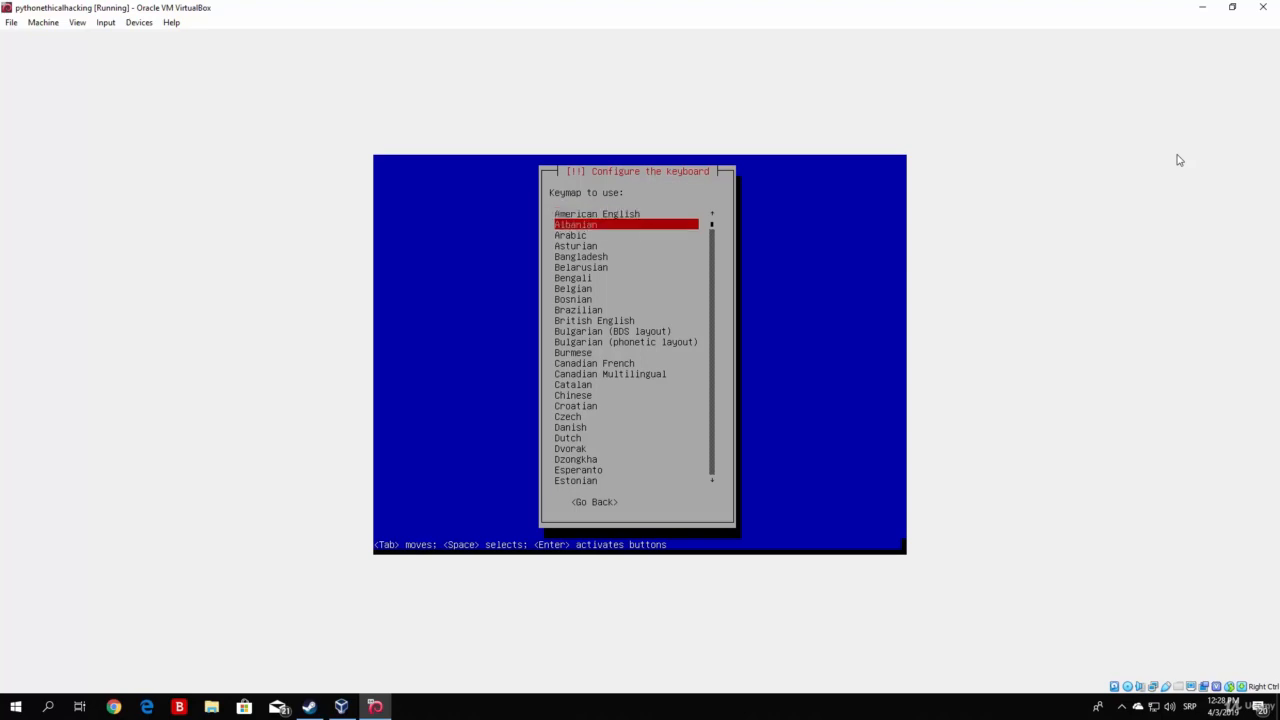
{"action": "key", "text": "Down"}
{"action": "key", "text": "Down"}
{"action": "key", "text": "Down"}
{"action": "key", "text": "Down"}
{"action": "key", "text": "Down"}
{"action": "key", "text": "Down"}
{"action": "key", "text": "Down"}
{"action": "key", "text": "Down"}
{"action": "key", "text": "Down"}
{"action": "key", "text": "Down"}
{"action": "key", "text": "Down"}
{"action": "key", "text": "Down"}
{"action": "key", "text": "Down"}
{"action": "key", "text": "Down"}
{"action": "key", "text": "Down"}
{"action": "key", "text": "Down"}
{"action": "key", "text": "Down"}
{"action": "key", "text": "Down"}
{"action": "key", "text": "Down"}
{"action": "key", "text": "Down"}
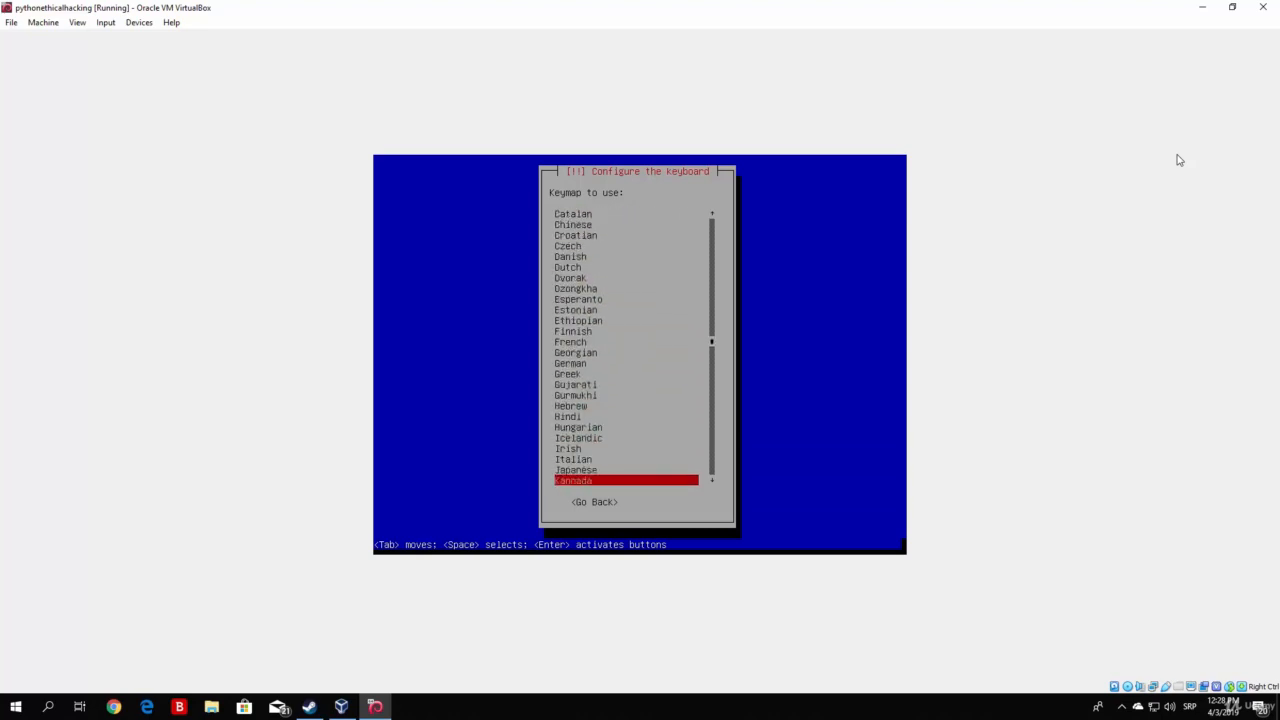
{"action": "key", "text": "Up"}
{"action": "key", "text": "Up"}
{"action": "key", "text": "Up"}
{"action": "key", "text": "Up"}
{"action": "key", "text": "Up"}
{"action": "key", "text": "Up"}
{"action": "key", "text": "Up"}
{"action": "key", "text": "Up"}
{"action": "key", "text": "Up"}
{"action": "key", "text": "Up"}
{"action": "key", "text": "Up"}
{"action": "key", "text": "Up"}
{"action": "key", "text": "Up"}
{"action": "key", "text": "Up"}
{"action": "key", "text": "Up"}
{"action": "key", "text": "Up"}
{"action": "key", "text": "Up"}
{"action": "key", "text": "Up"}
{"action": "key", "text": "Up"}
{"action": "key", "text": "Up"}
{"action": "key", "text": "Up"}
{"action": "key", "text": "Up"}
{"action": "key", "text": "Up"}
{"action": "key", "text": "Up"}
{"action": "key", "text": "Up"}
{"action": "key", "text": "Up"}
{"action": "key", "text": "Up"}
{"action": "key", "text": "Up"}
{"action": "key", "text": "Up"}
{"action": "key", "text": "Up"}
{"action": "key", "text": "Up"}
{"action": "key", "text": "Up"}
{"action": "key", "text": "Up"}
{"action": "key", "text": "Up"}
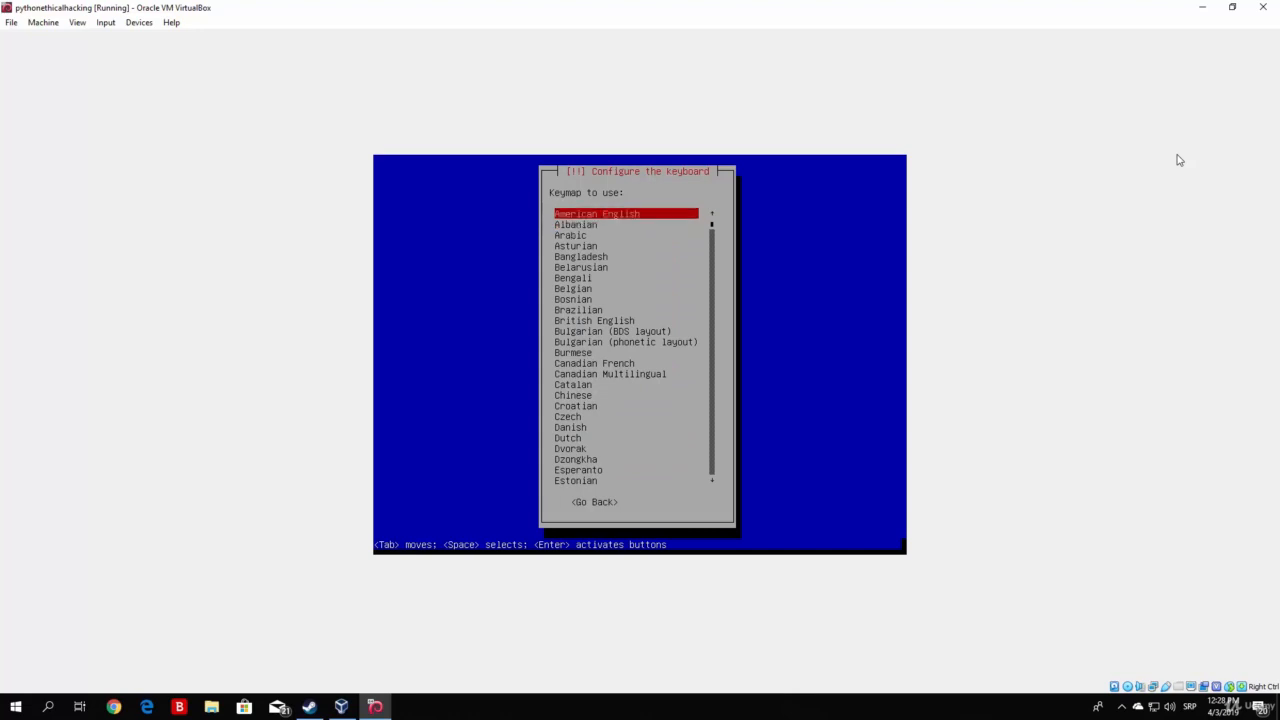
{"action": "key", "text": "Return"}
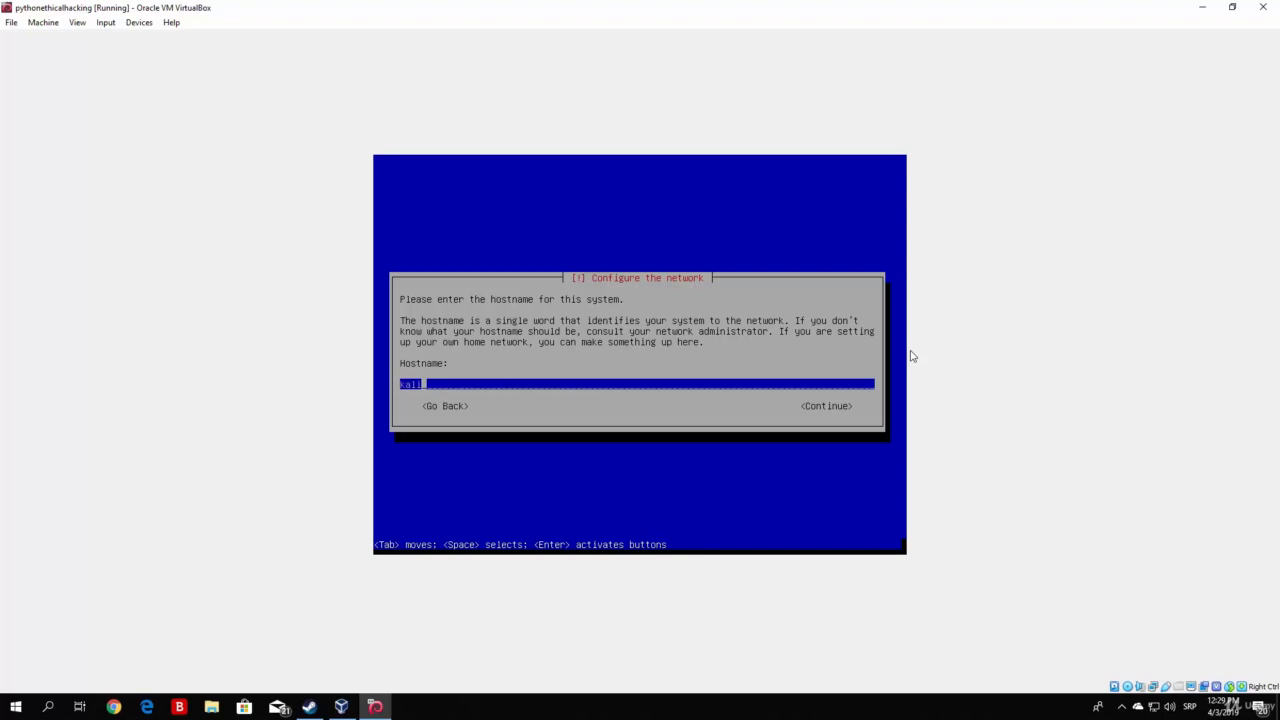
Keep 'kali' as the hostname and leave the domain name blank.
{"action": "key", "text": "Tab"}
{"action": "key", "text": "Tab"}
{"action": "key", "text": "Tab"}
{"action": "key", "text": "Return"}
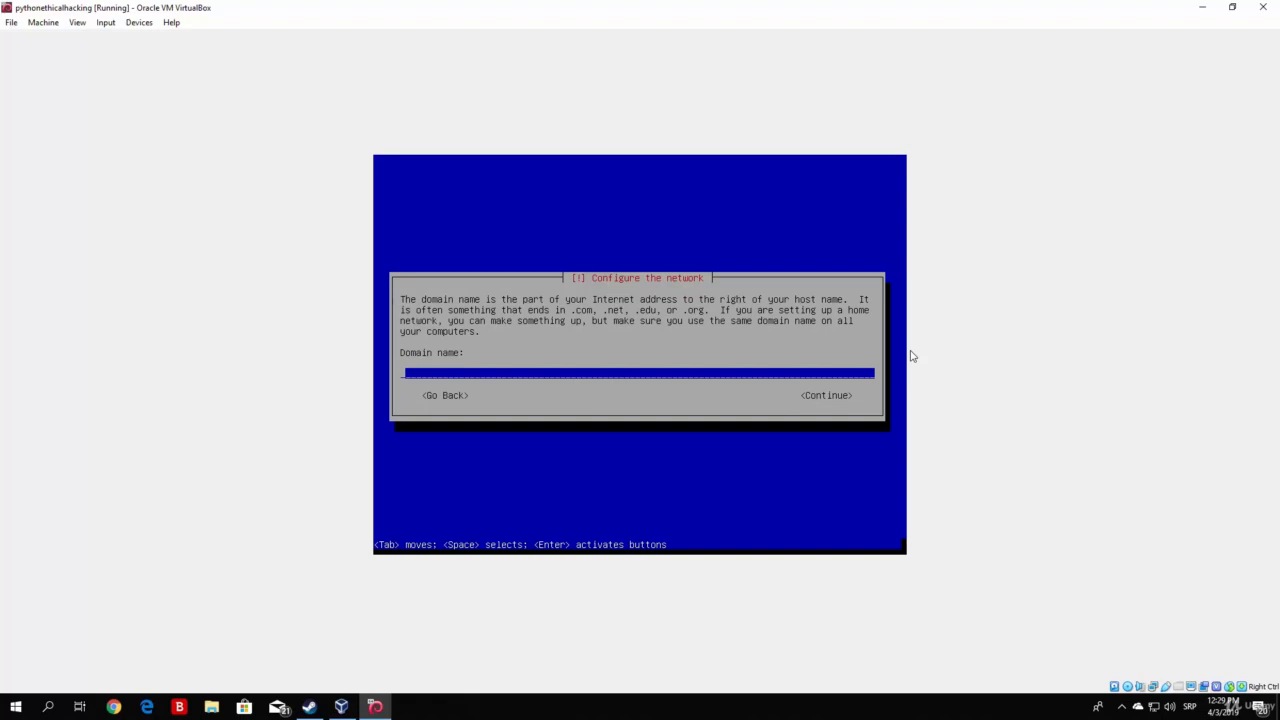
{"action": "key", "text": "Tab"}
{"action": "key", "text": "Return"}
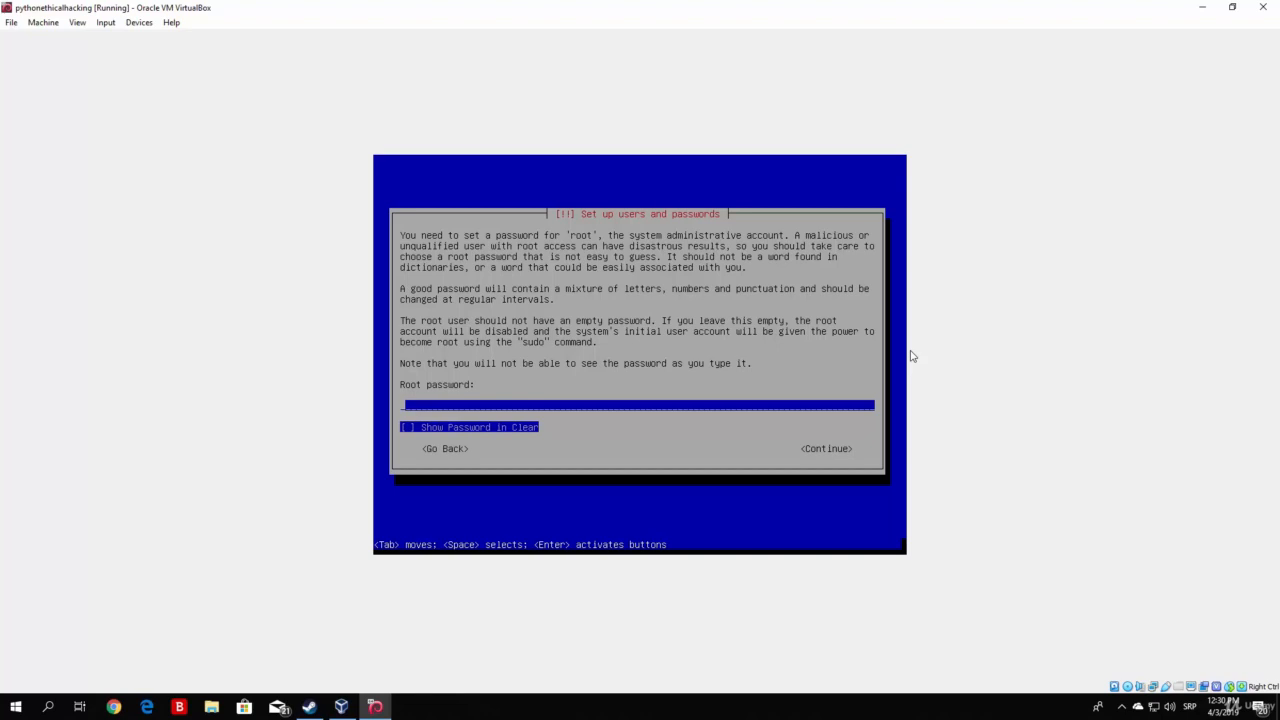
Enter the root password, showing it in clear text to check it, and submit it.
{"action": "type", "text": "********"}
{"action": "key", "text": "Tab"}
{"action": "key", "text": "Up"}
{"action": "key", "text": "Tab"}
{"action": "key", "text": "space"}
{"action": "key", "text": "space"}
{"action": "key", "text": "Tab"}
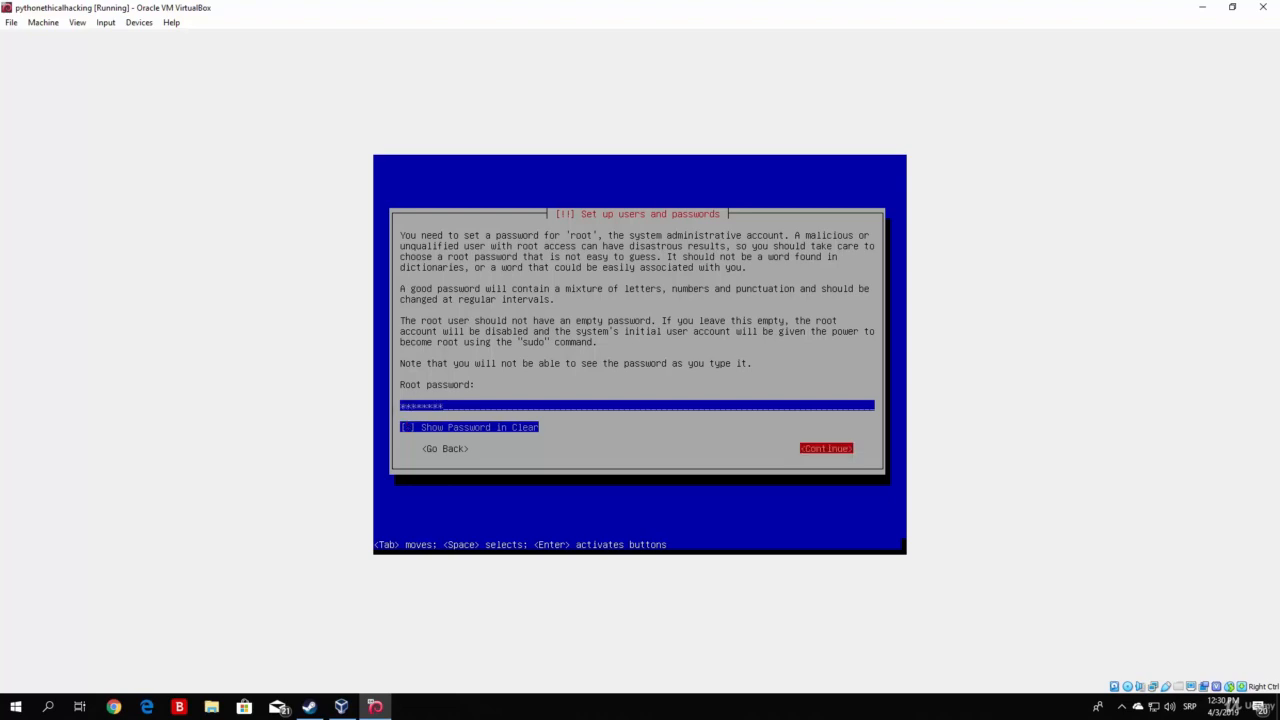
{"action": "key", "text": "Return"}
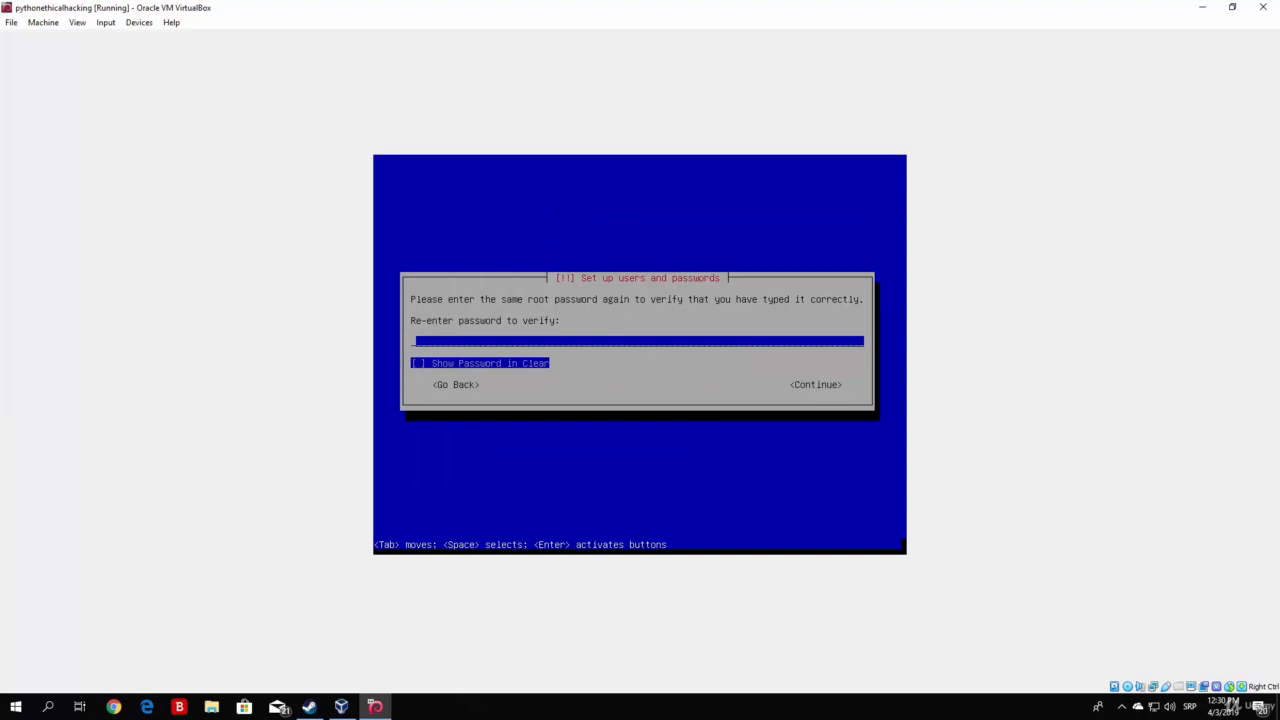
Re-enter the root password to verify it.
{"action": "type", "text": "********"}
{"action": "key", "text": "Tab"}
{"action": "key", "text": "Tab"}
{"action": "key", "text": "Return"}
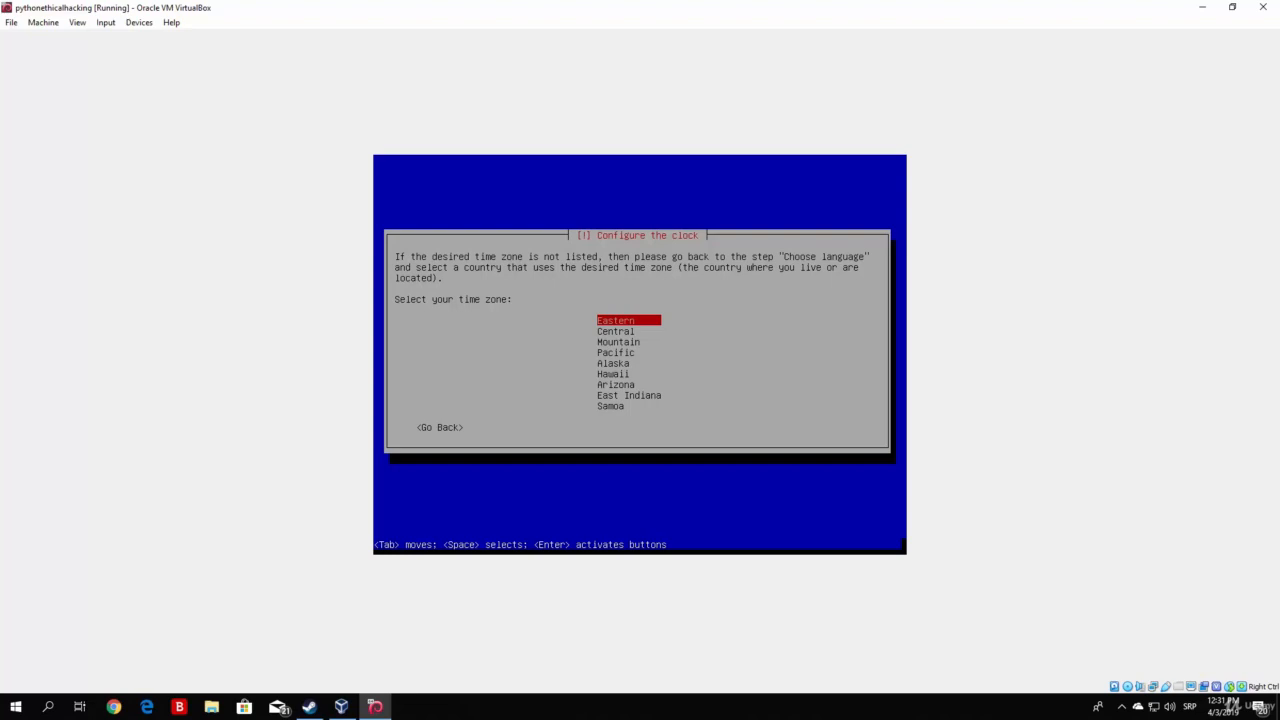
Choose the clock's time zone from the list and confirm it.
{"action": "key", "text": "Down"}
{"action": "key", "text": "Up"}
{"action": "key", "text": "Return"}
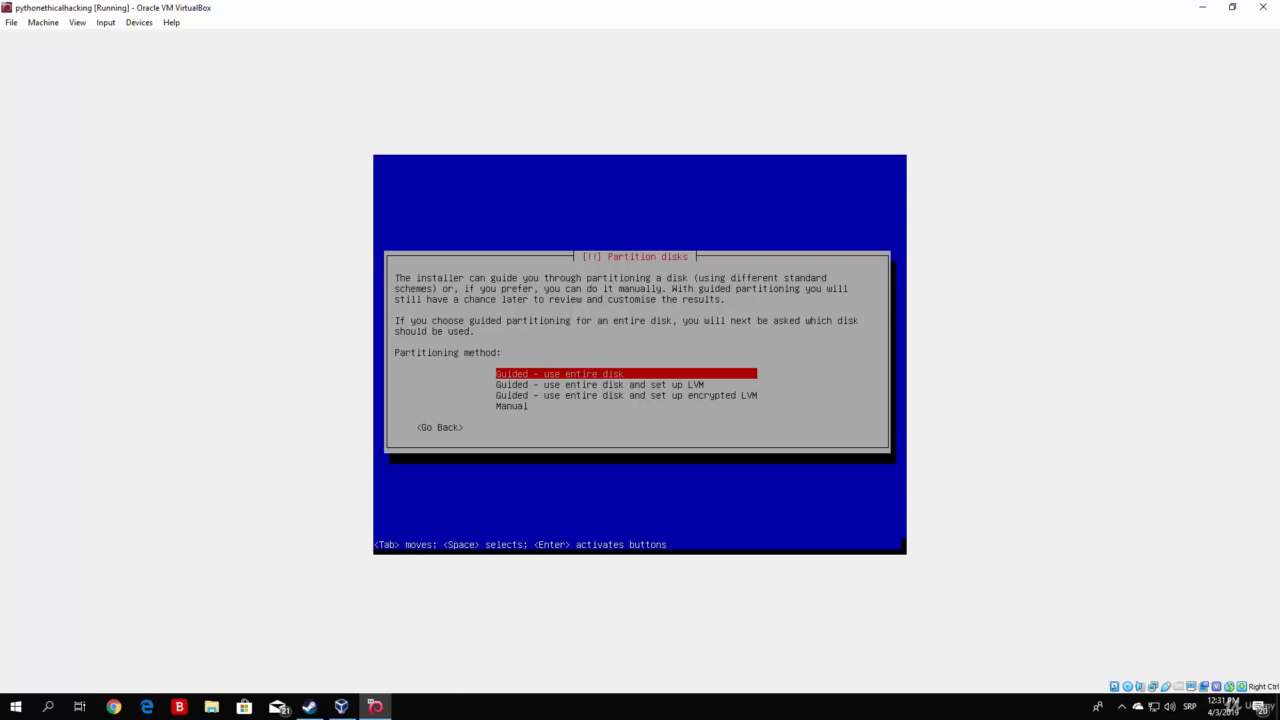
Guided-partition the entire 34.6 GB disk with all files in one partition and finish.
{"action": "key", "text": "Return"}
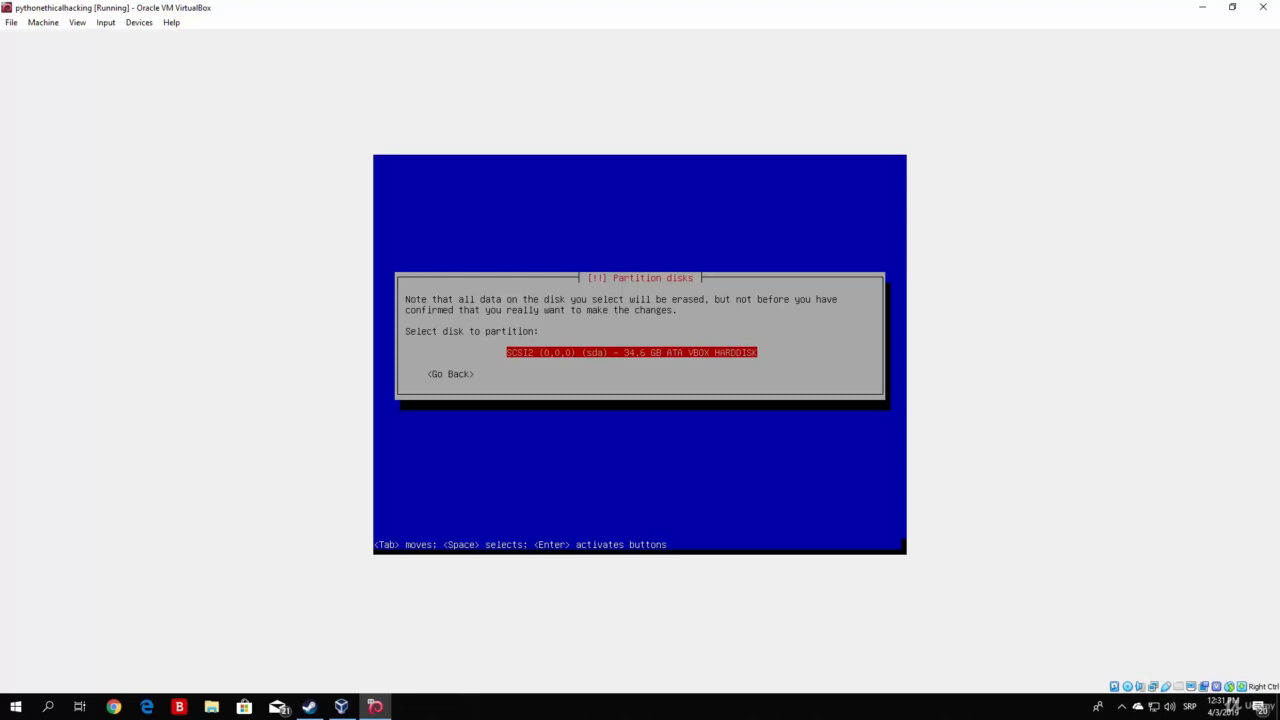
{"action": "key", "text": "Return"}
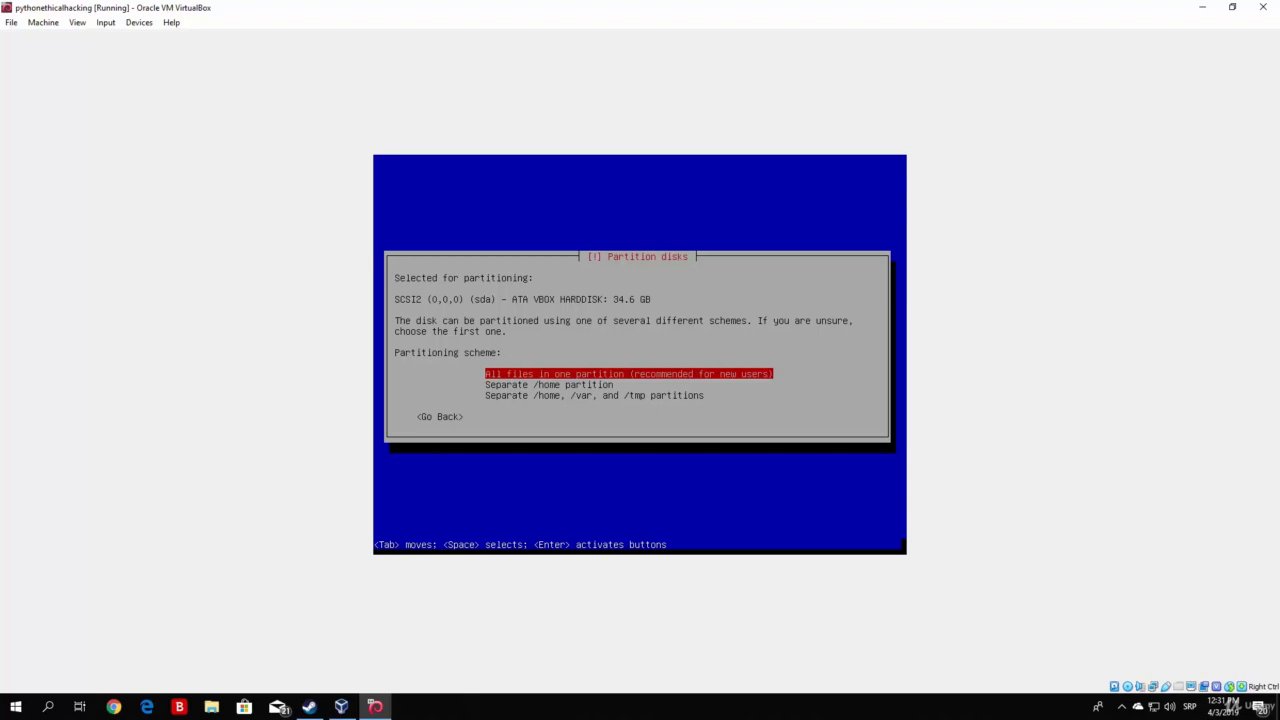
{"action": "key", "text": "Return"}
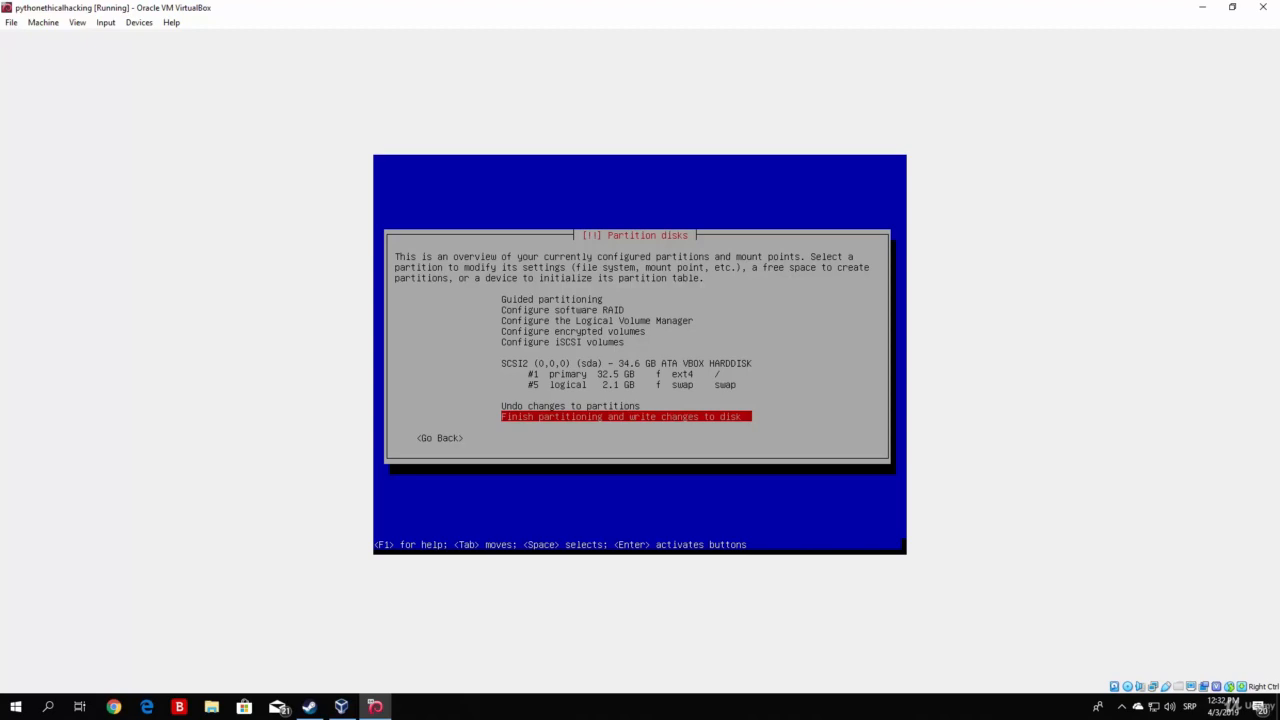
{"action": "key", "text": "Return"}
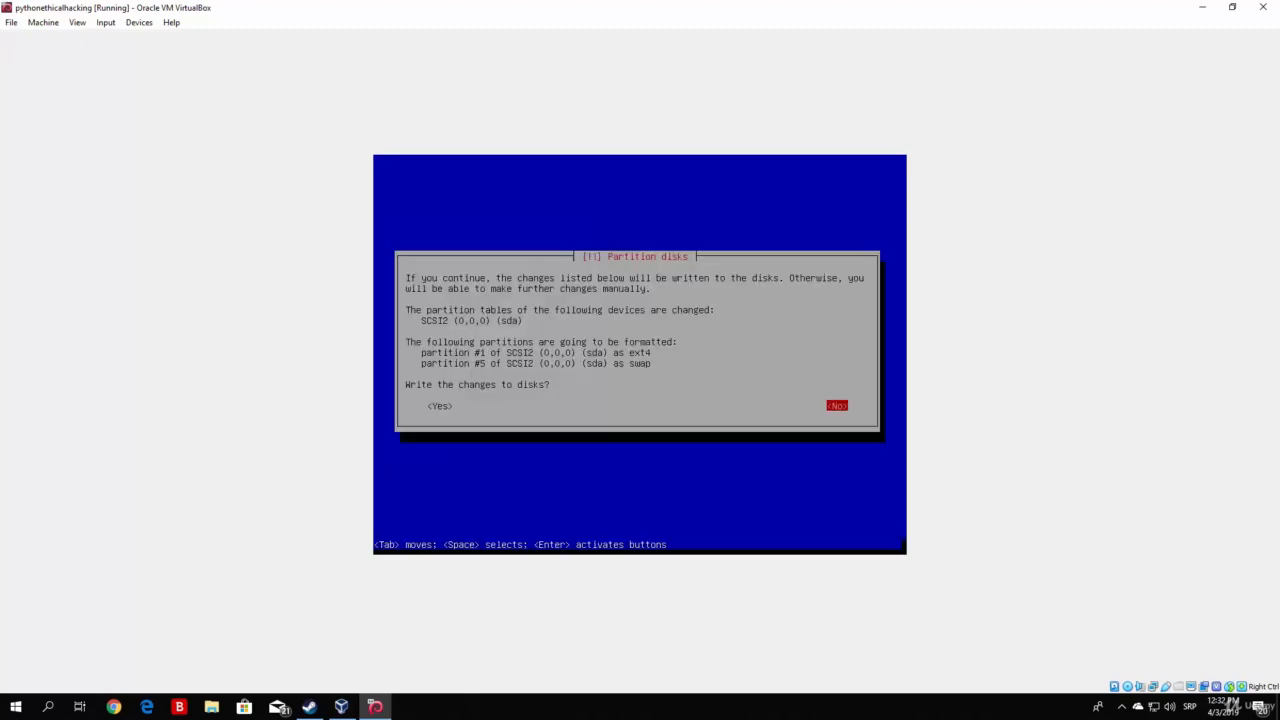
{"action": "key", "text": "Tab"}
Confirm writing the partition changes to the disk.
{"action": "key", "text": "Return"}
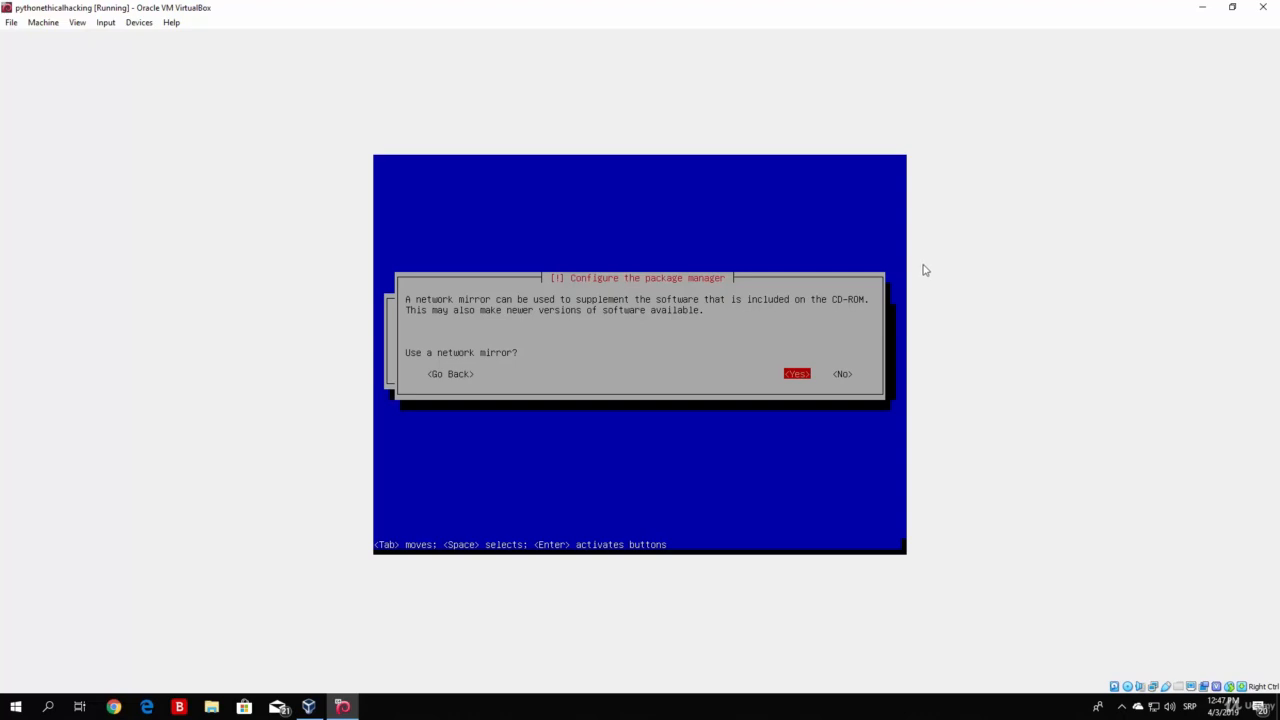
Use a network mirror and continue with no HTTP proxy.
{"action": "key", "text": "Tab"}
{"action": "key", "text": "shift+Tab"}
{"action": "key", "text": "Return"}
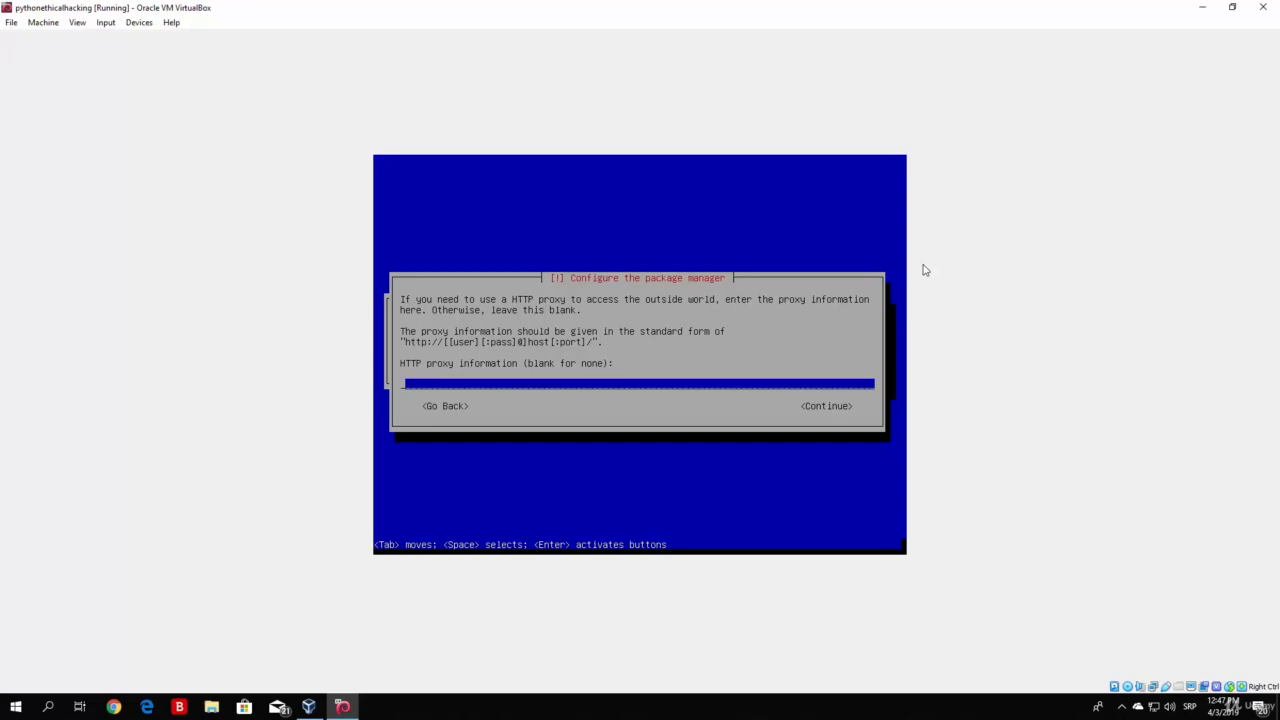
{"action": "key", "text": "Tab"}
{"action": "key", "text": "Return"}
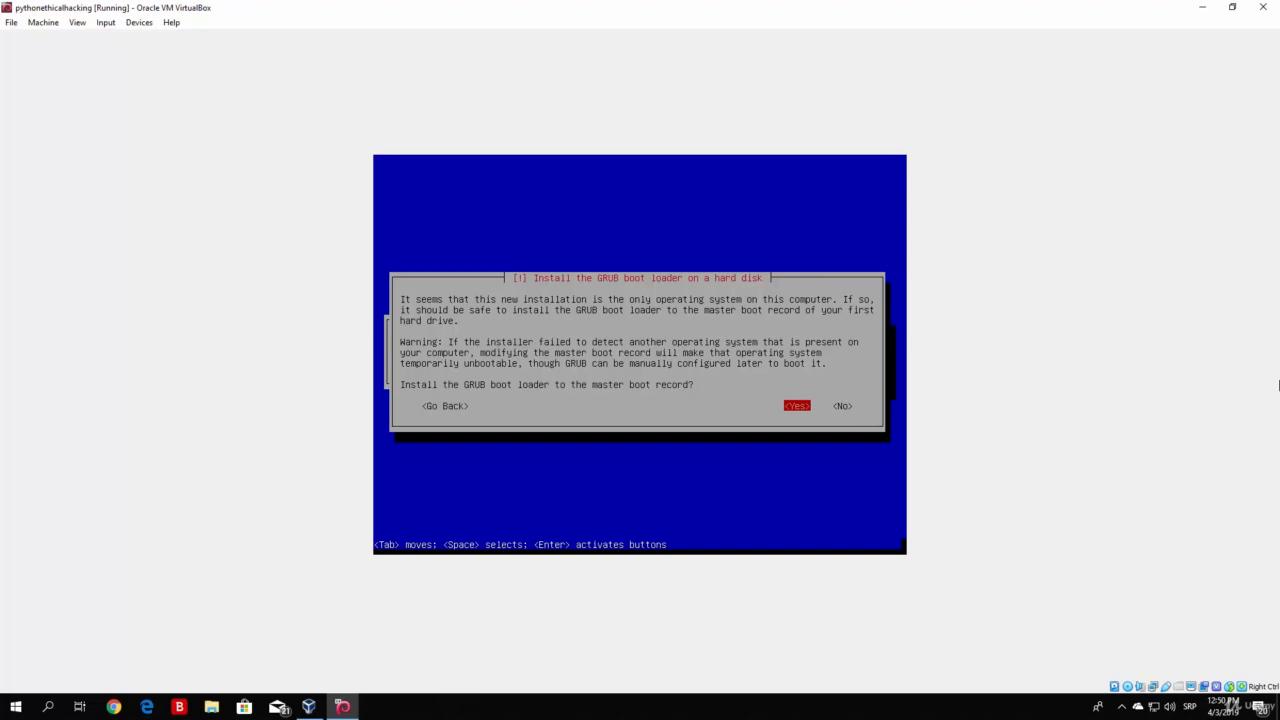
Install the GRUB boot loader to the master boot record on /dev/sda.
{"action": "key", "text": "Return"}
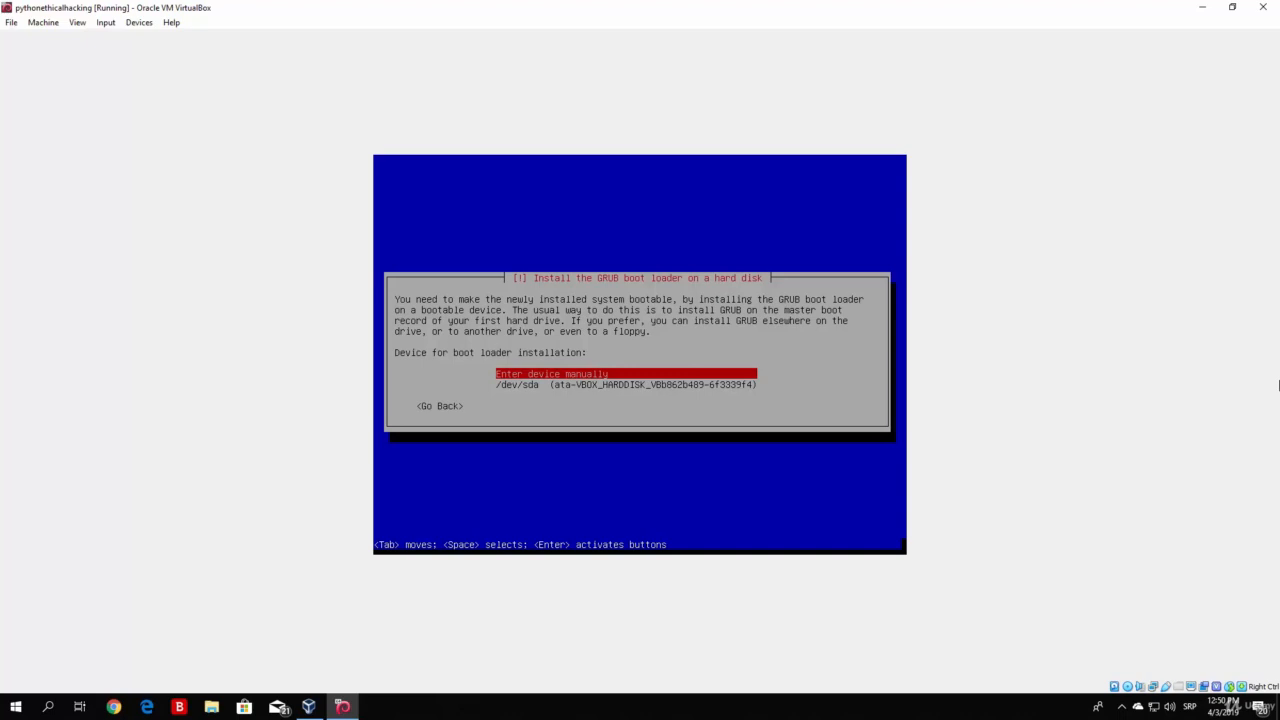
{"action": "key", "text": "Down"}
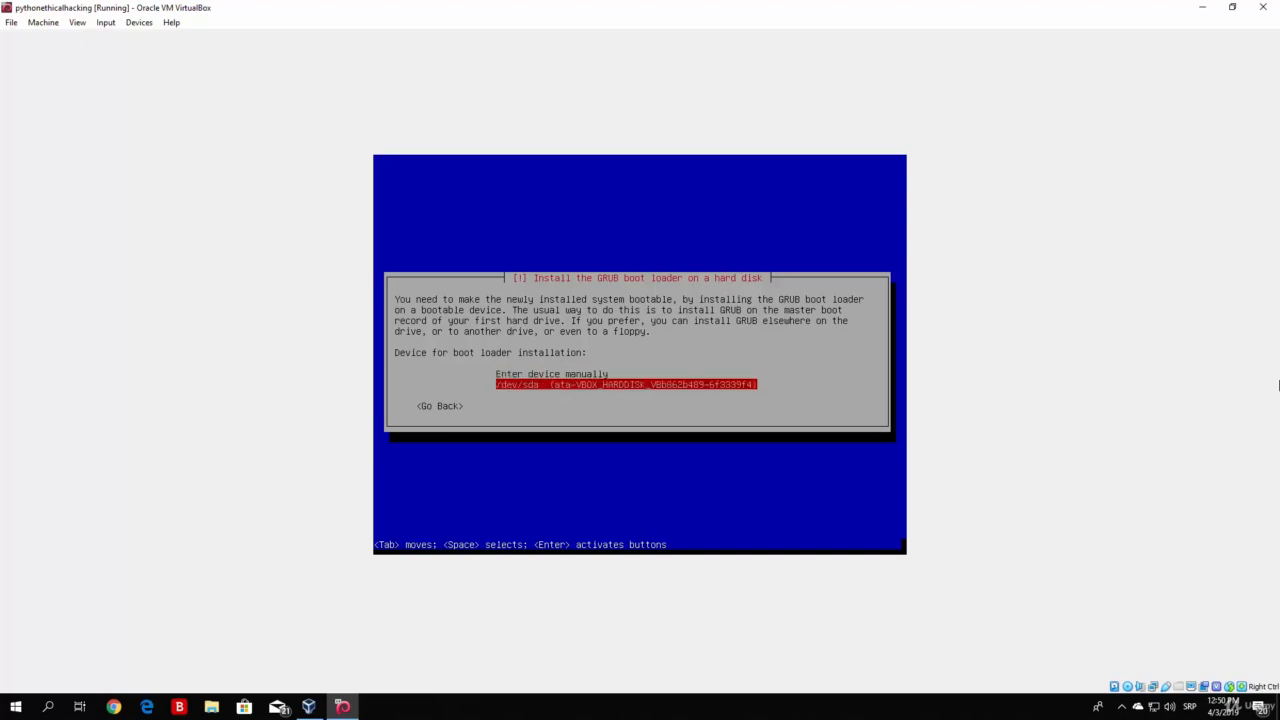
{"action": "key", "text": "Return"}
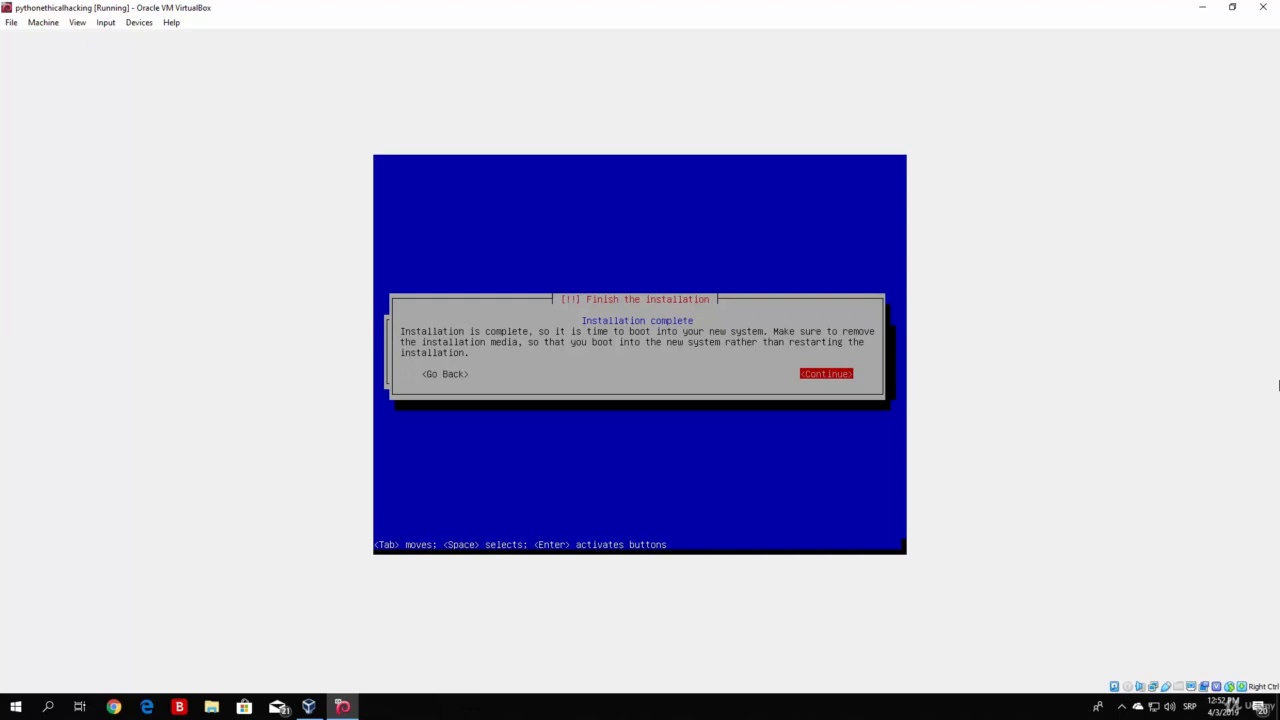
Continue past Installation complete so the VM reboots.
{"action": "key", "text": "Return"}
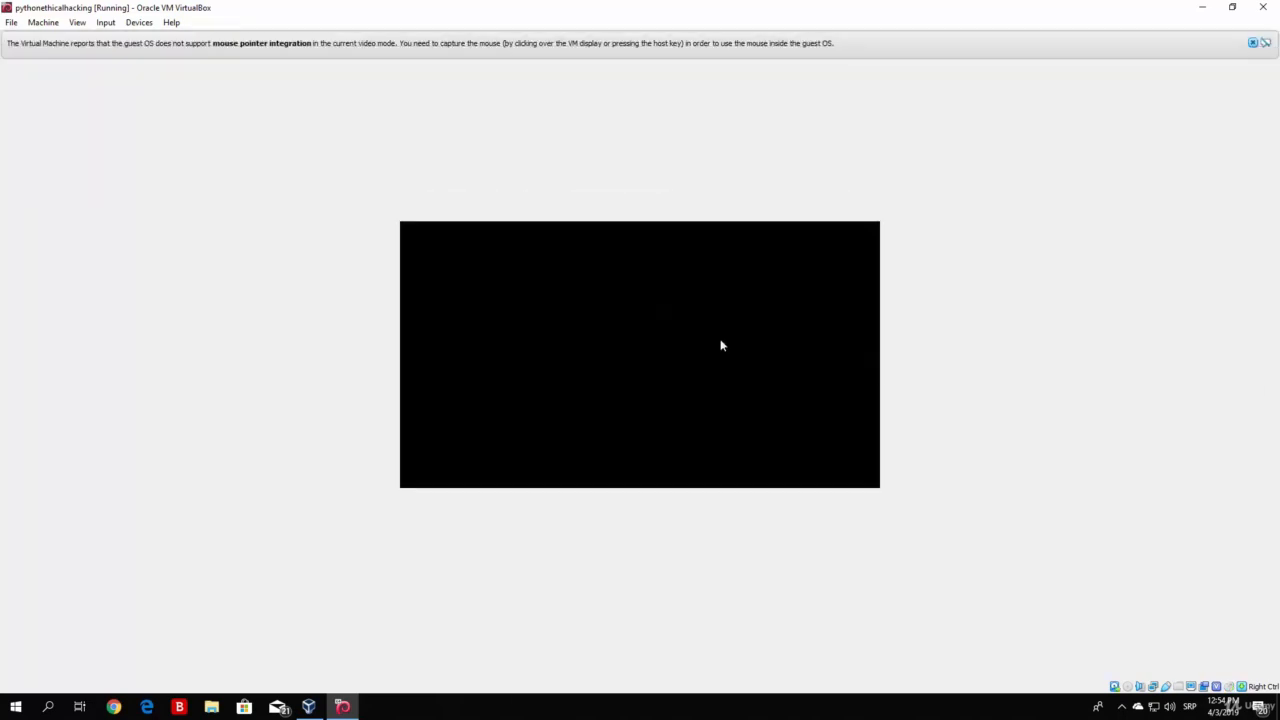
Close the two mouse integration notices while Kali boots from GRUB.
{"action": "left_click", "coordinate": [1253, 43]}
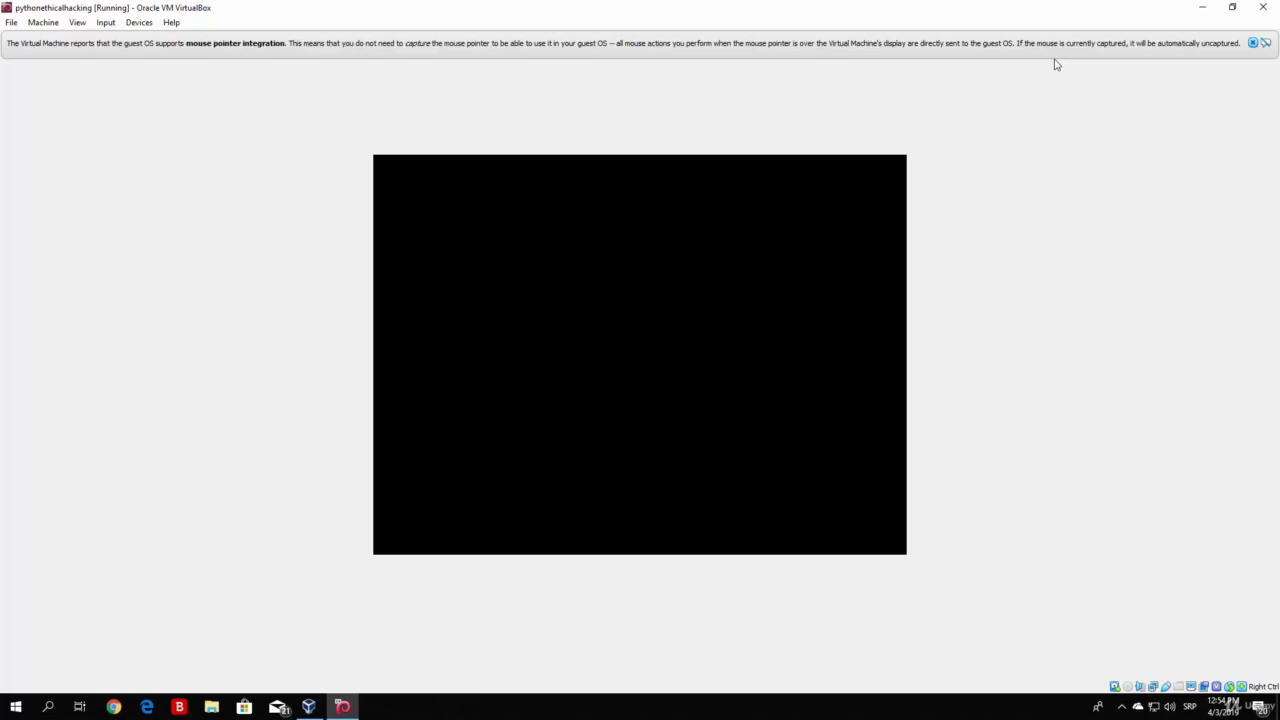
{"action": "left_click", "coordinate": [1253, 43]}
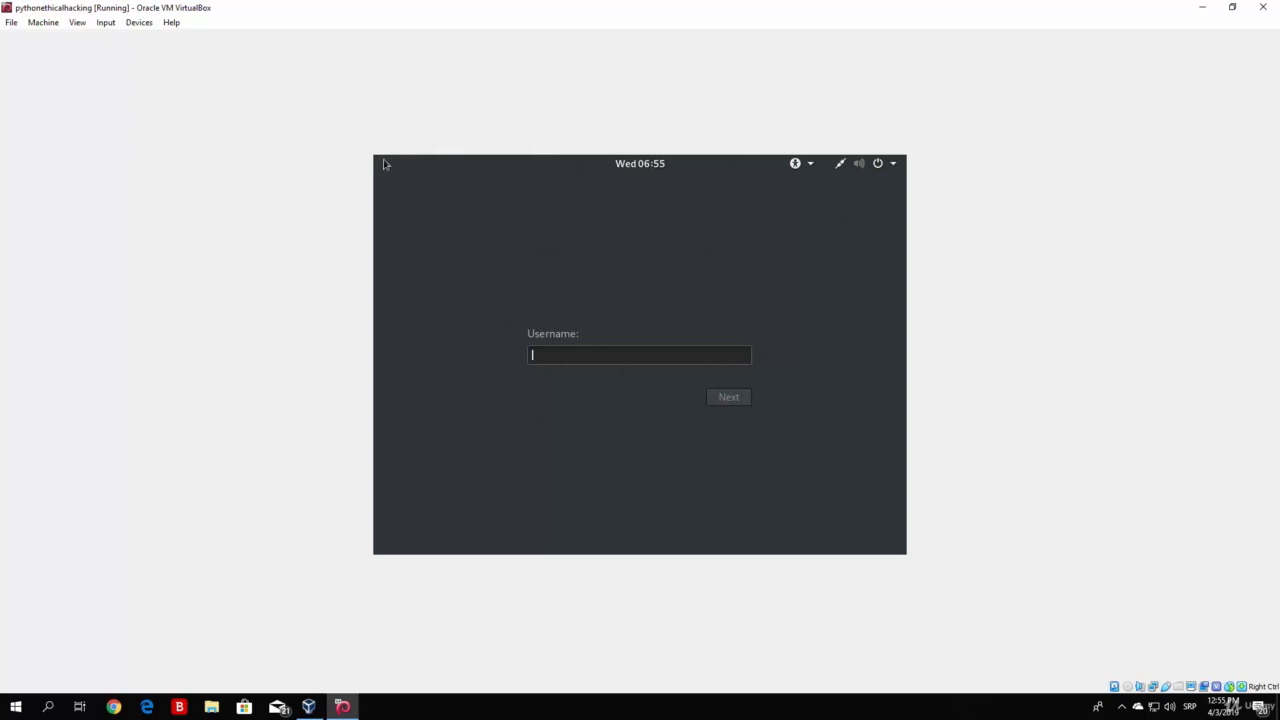
Log in to the Kali GNOME session as the root user with the account password.
{"action": "type", "text": "root"}
{"action": "key", "text": "Return"}
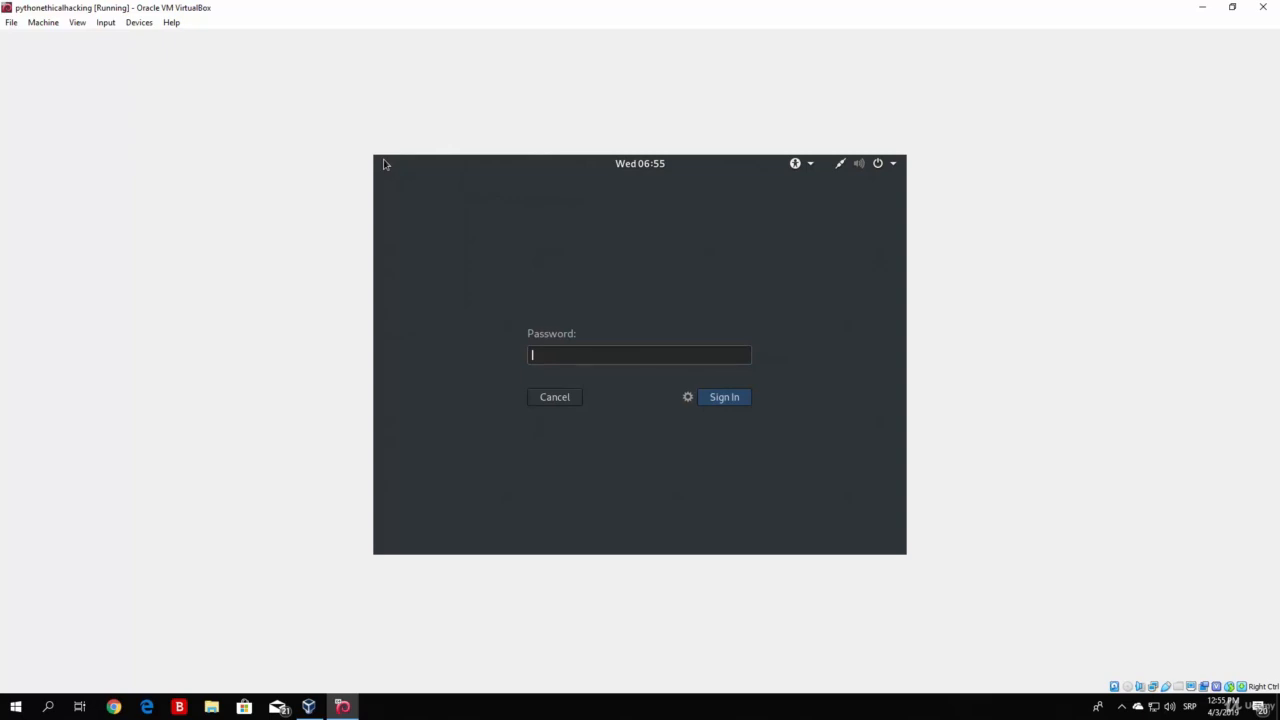
{"action": "type", "text": "t*******"}
{"action": "key", "text": "Return"}
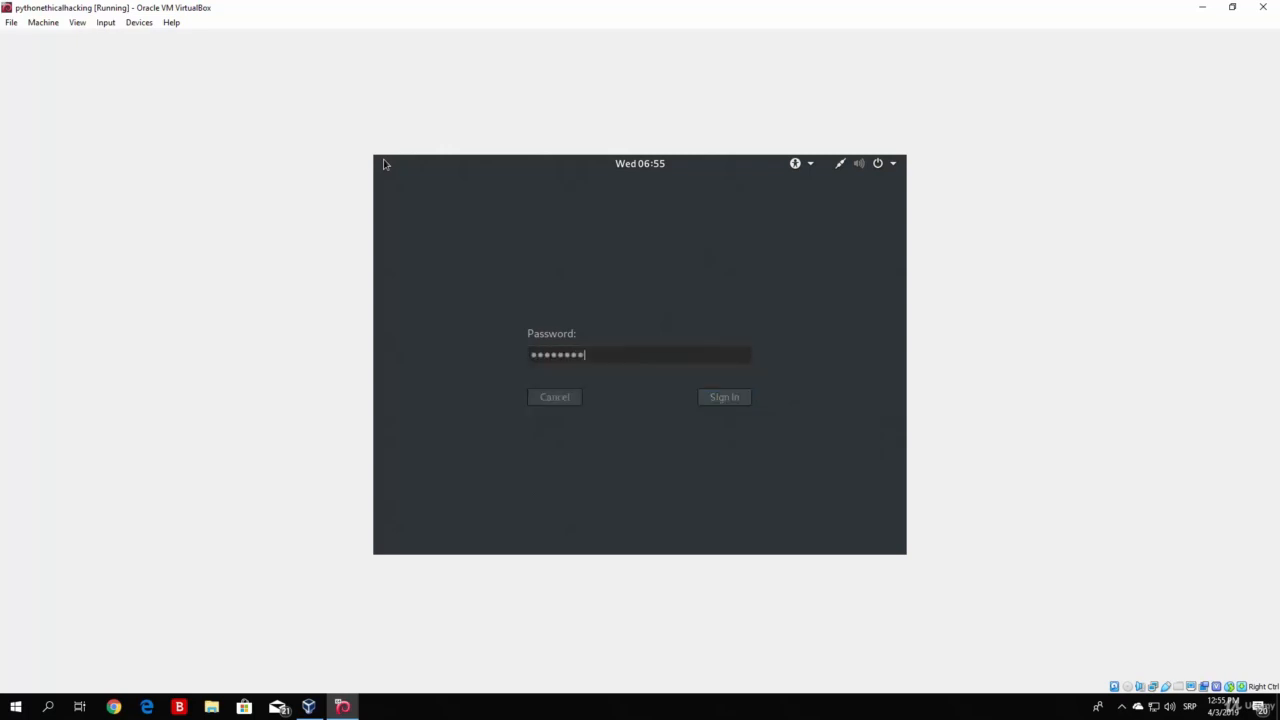